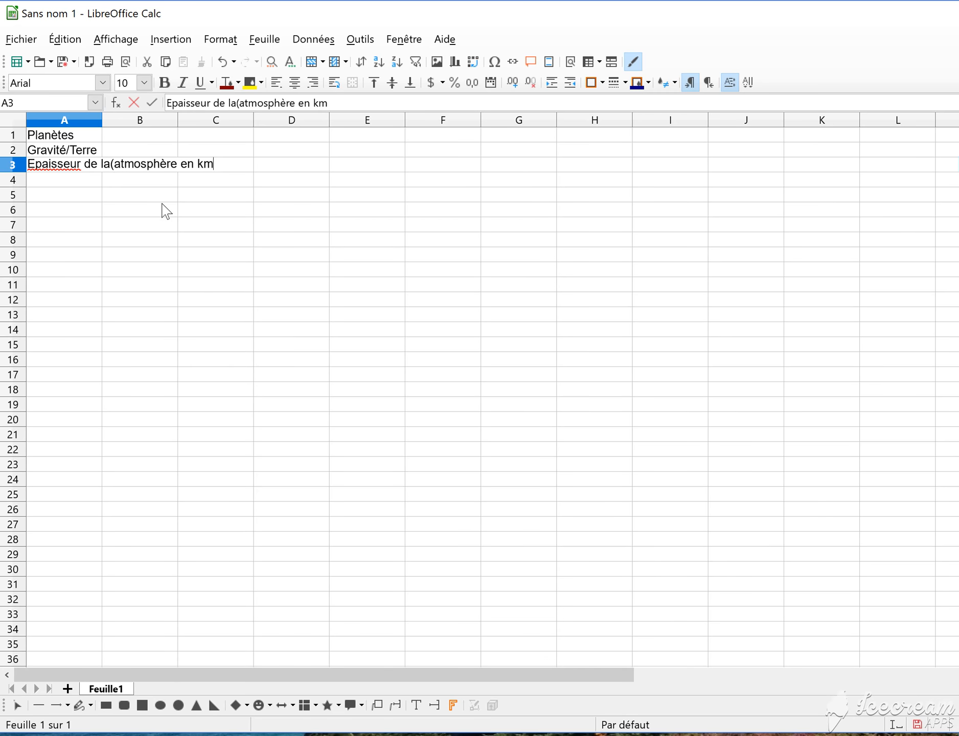
# Correct the label in cell A3 to read "Epaisseur de l'atmosphère en km".
pyautogui.click(88, 169)
pyautogui.doubleClick(88, 168)
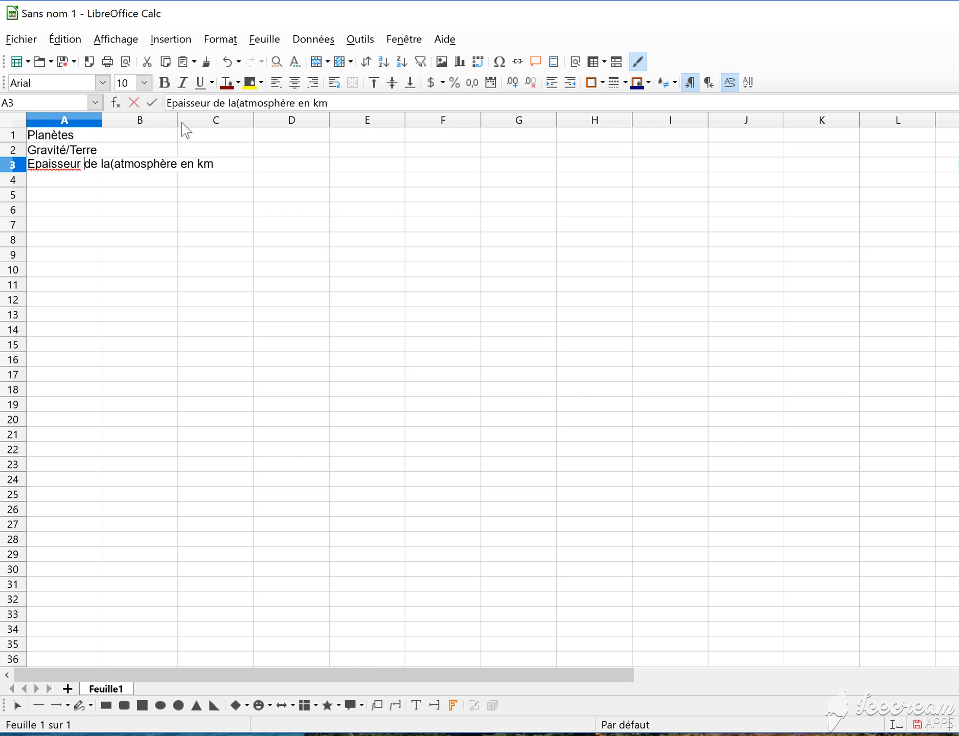
pyautogui.click(234, 103)
pyautogui.write("'")
pyautogui.press('Delete')
pyautogui.press('Delete')
pyautogui.click(116, 200)
# Format cells A1 to A3 with the Texte category and automatic line wrapping.
pyautogui.click(84, 137)
pyautogui.moveTo(88, 166); pyautogui.dragTo(90, 175)
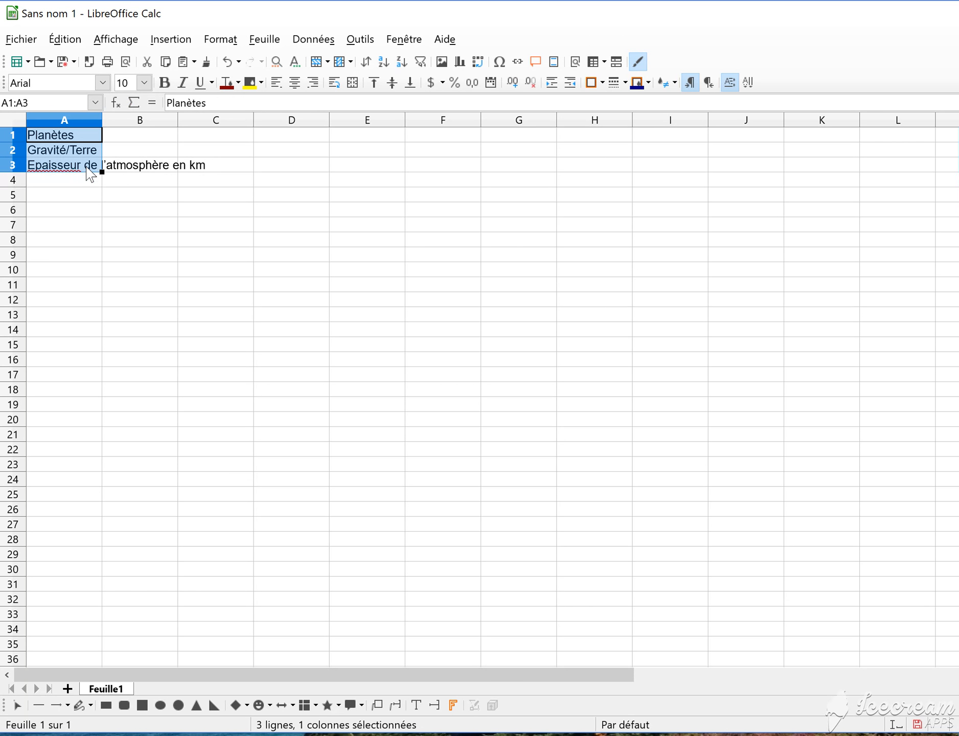
pyautogui.rightClick(90, 175)
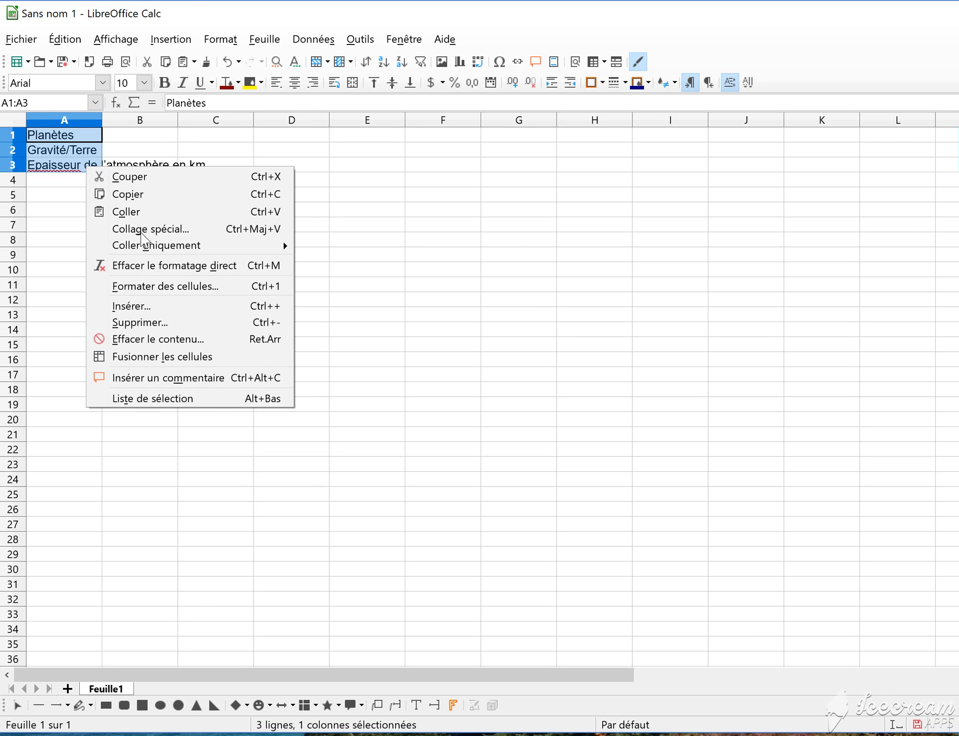
pyautogui.click(145, 288)
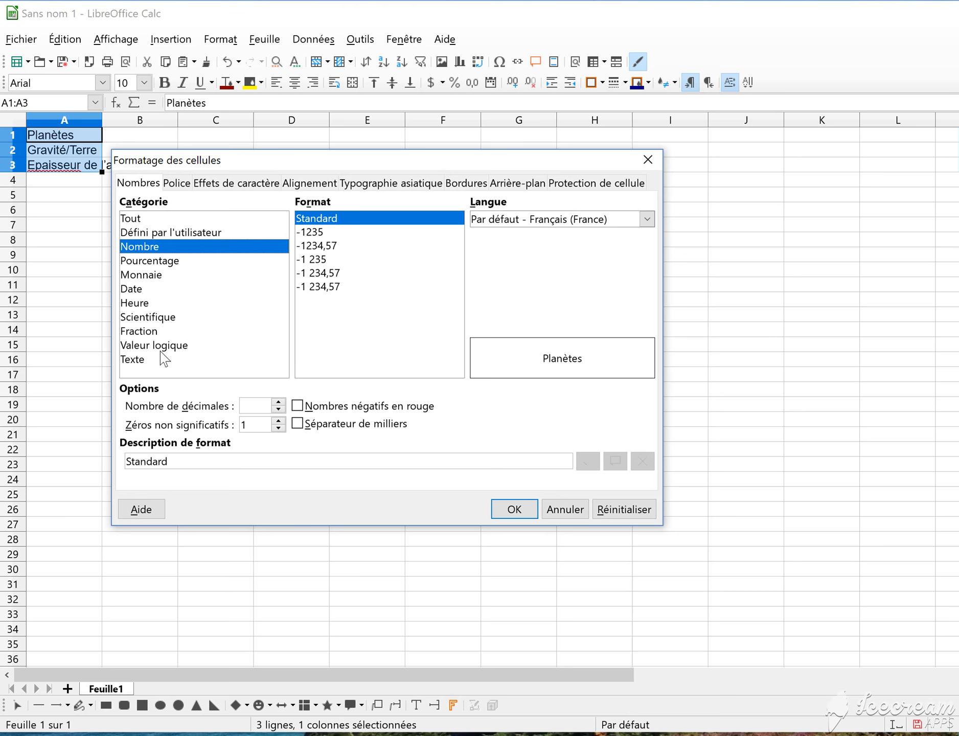
pyautogui.click(144, 360)
pyautogui.click(301, 185)
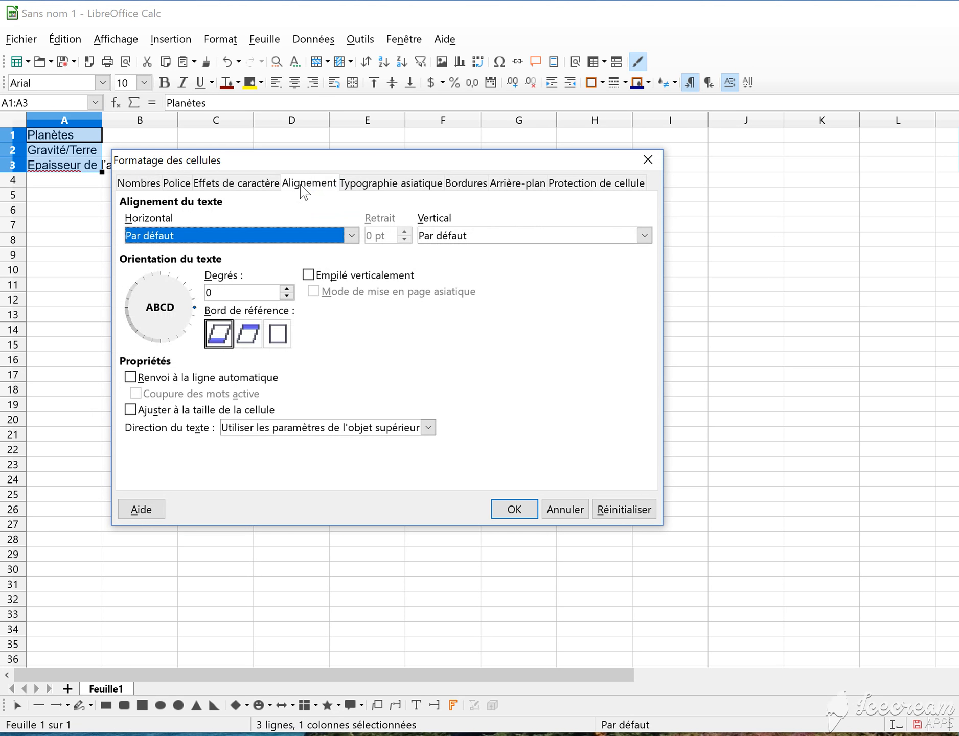
pyautogui.click(179, 378)
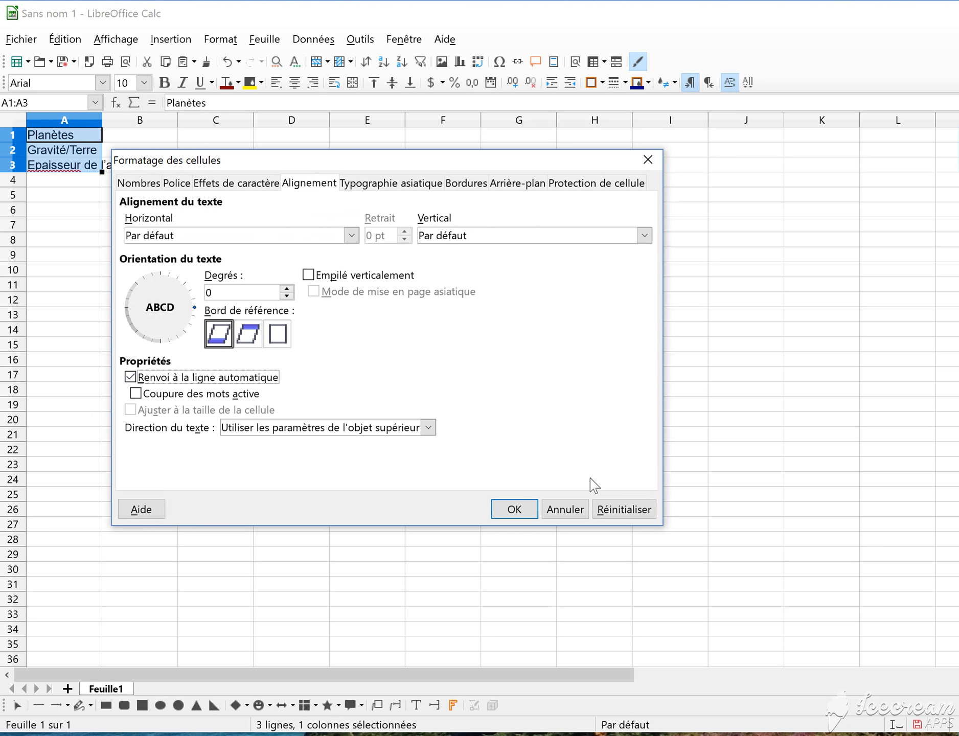
pyautogui.click(514, 510)
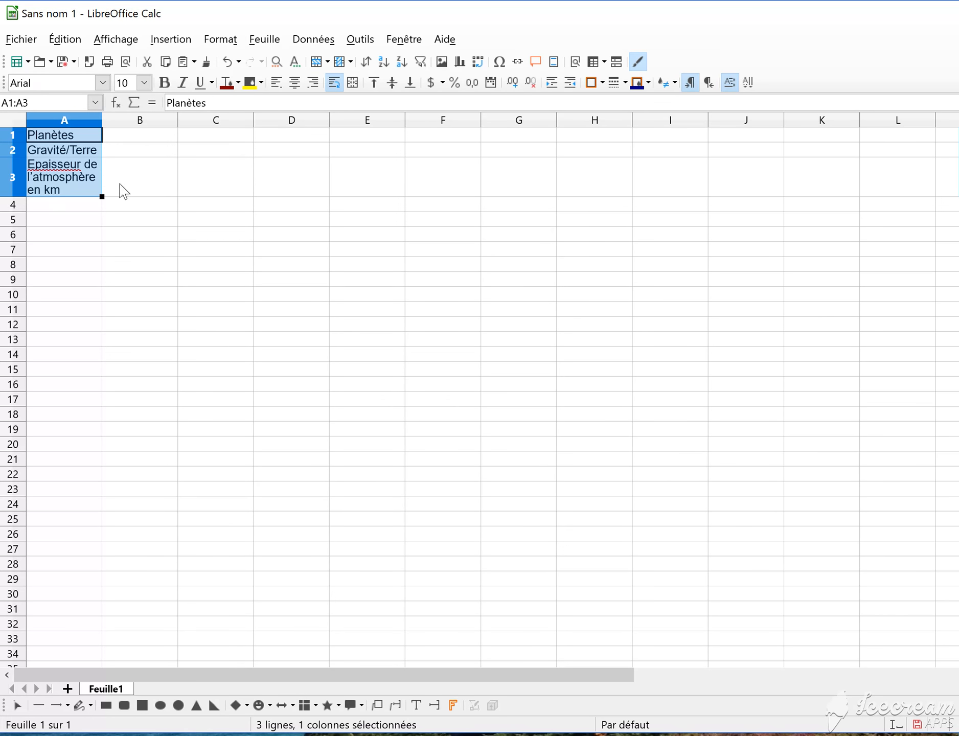
# Enter the planet names Mercure, Venus, Terre and Mars in cells B1 to E1.
pyautogui.click(139, 138)
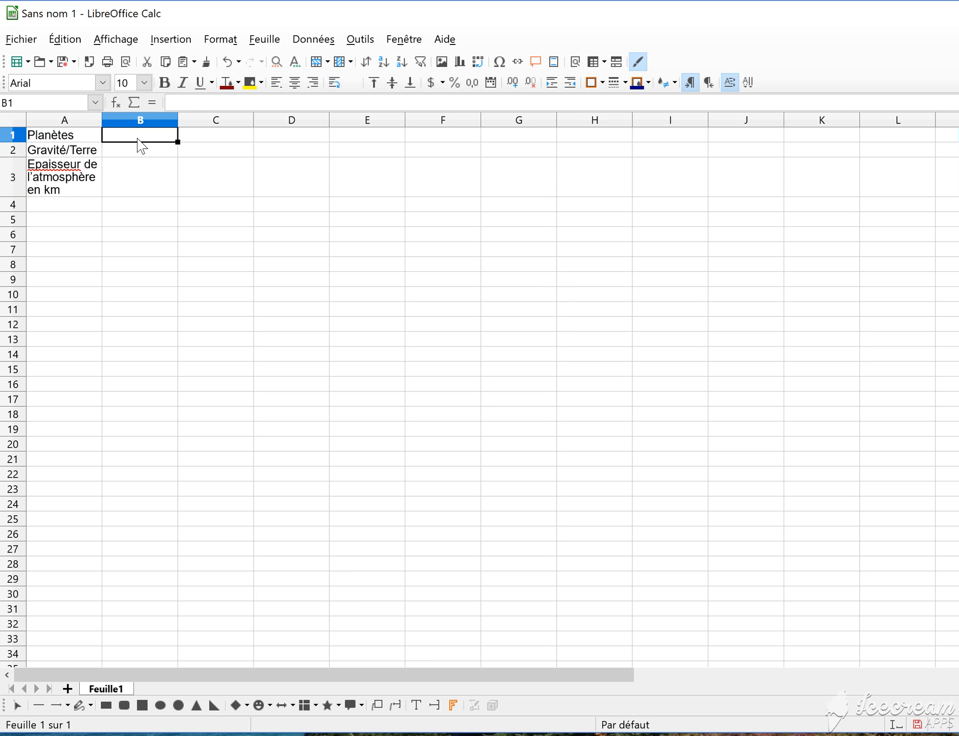
pyautogui.write('Mercure')
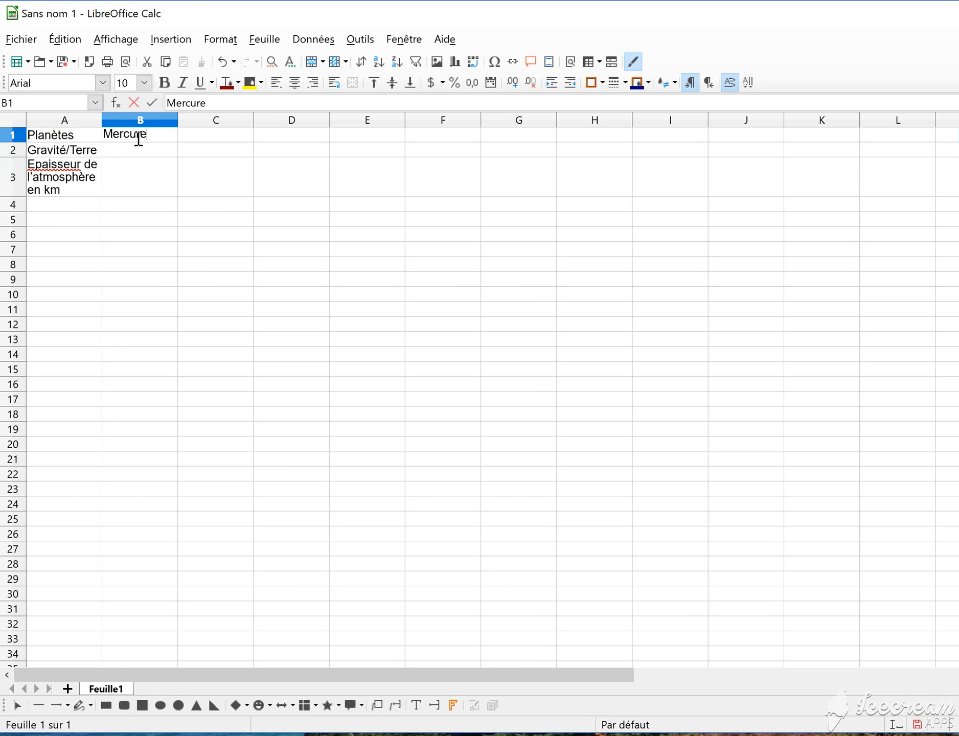
pyautogui.click(201, 142)
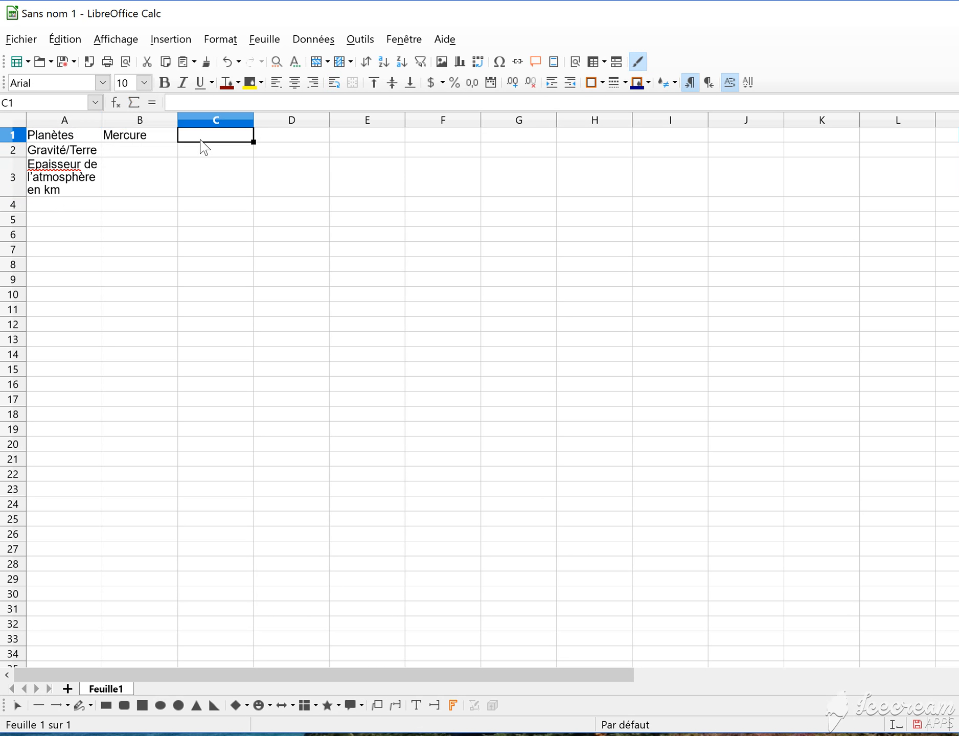
pyautogui.write('Venus')
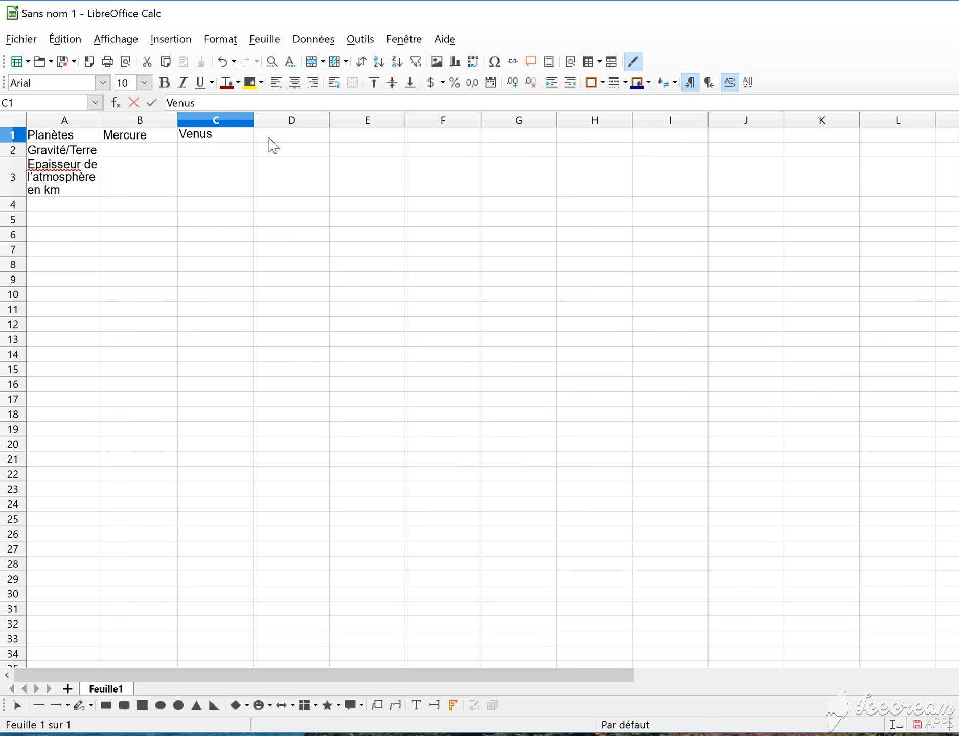
pyautogui.click(275, 139)
pyautogui.write('e')
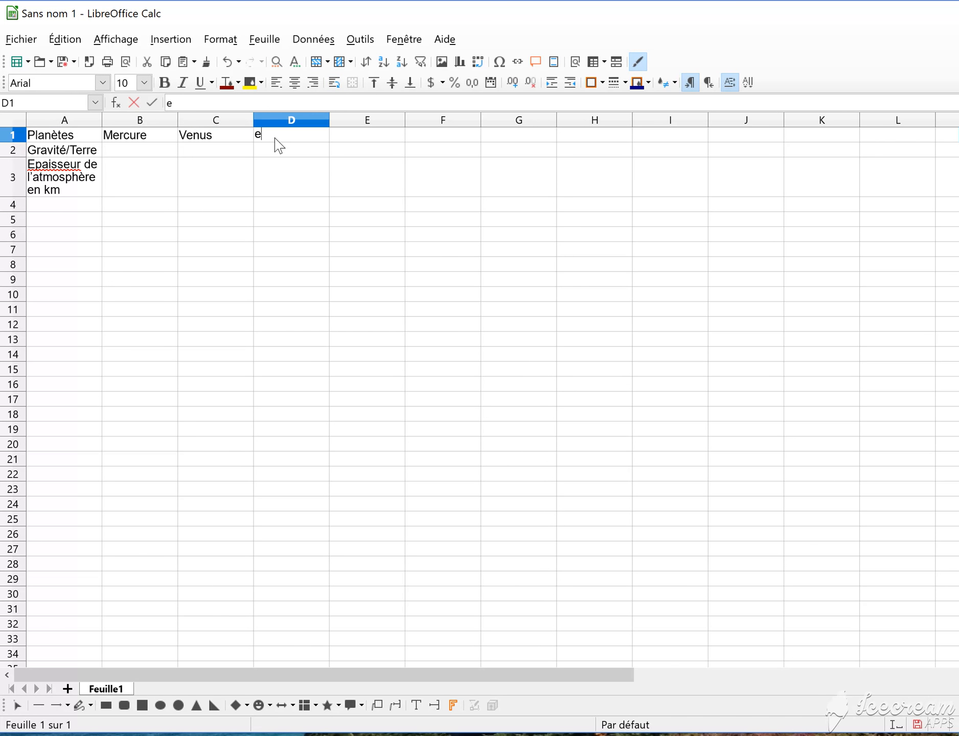
pyautogui.press('BackSpace')
pyautogui.write('Terre')
pyautogui.click(352, 137)
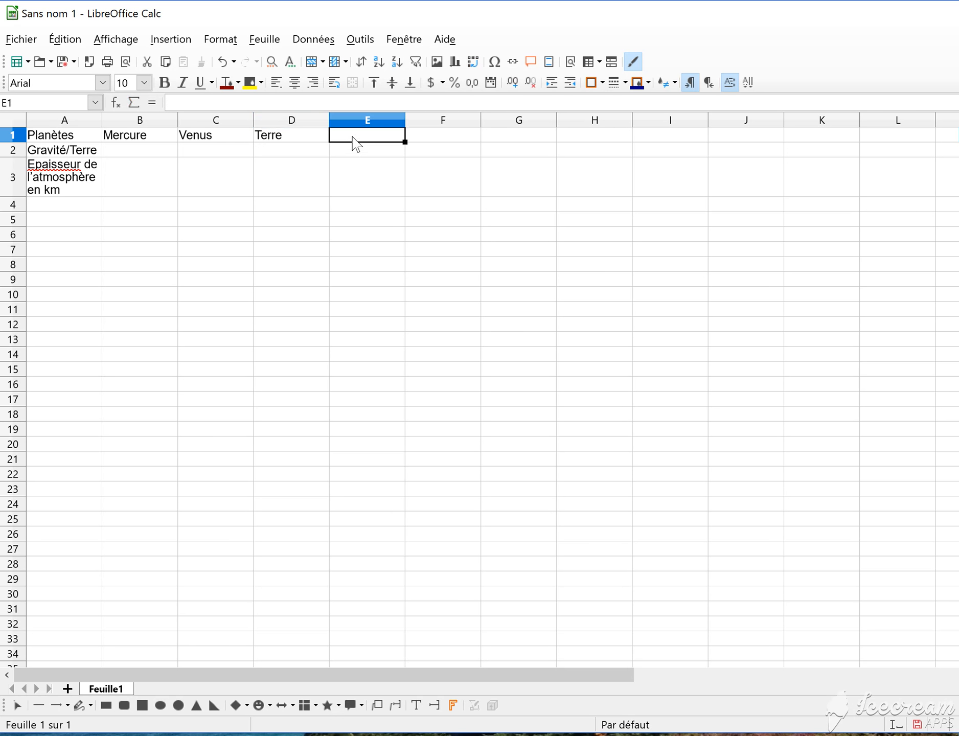
pyautogui.write('Mar')
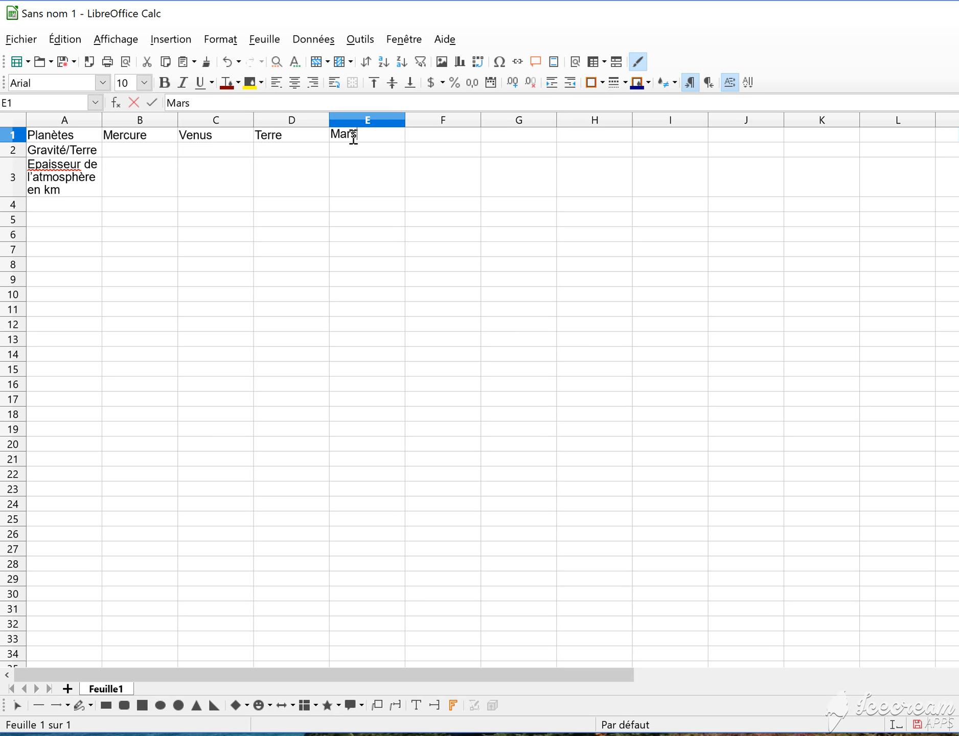
pyautogui.write('s')
# Fill the Gravité/Terre row in B2 to E2 with 0,38, 0,9, 1 and 0,38.
pyautogui.click(154, 151)
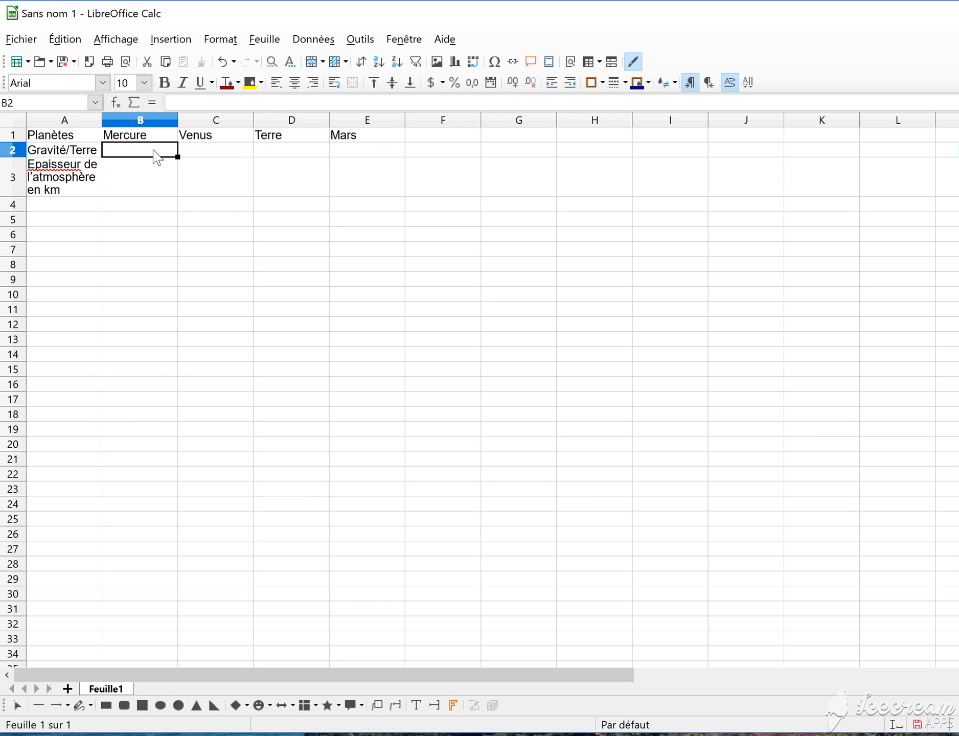
pyautogui.write('0,38')
pyautogui.click(196, 157)
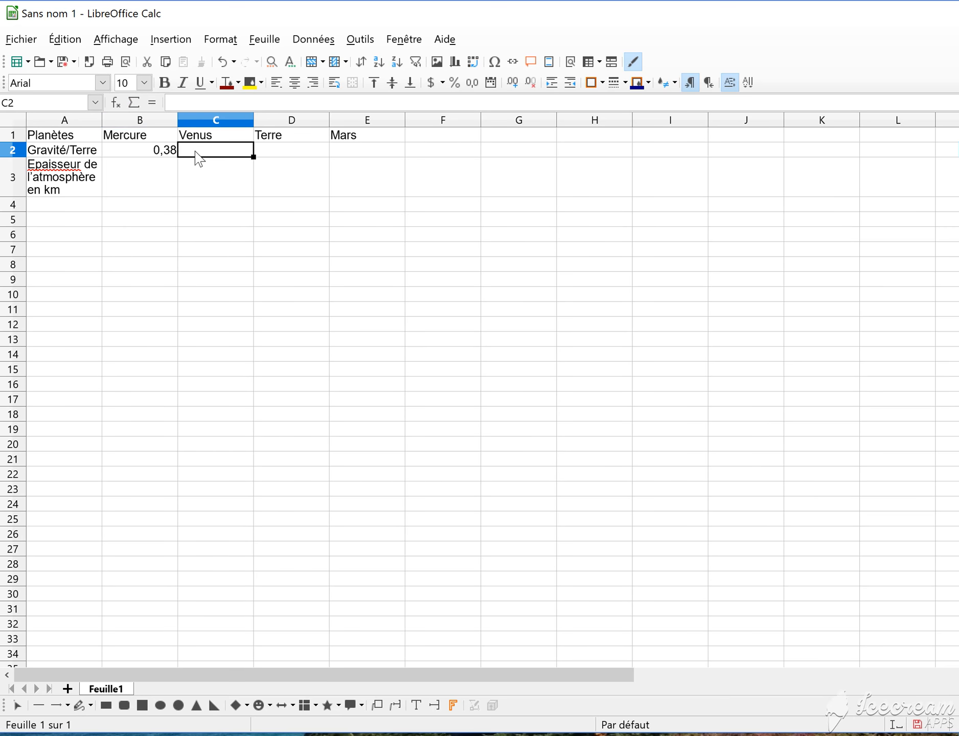
pyautogui.write('0,9')
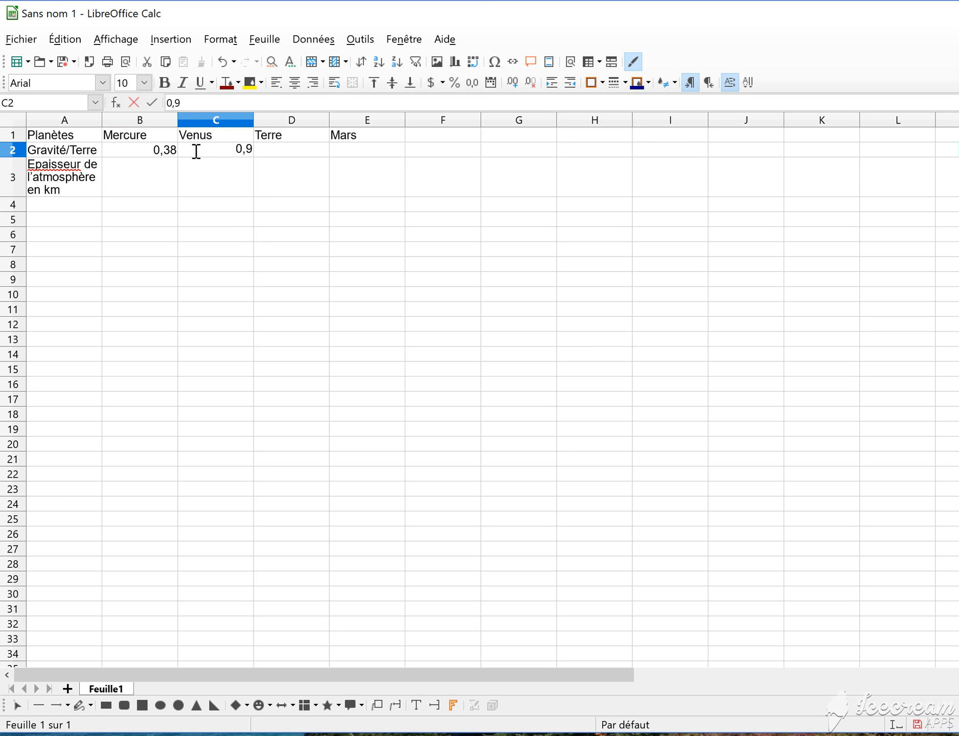
pyautogui.click(272, 150)
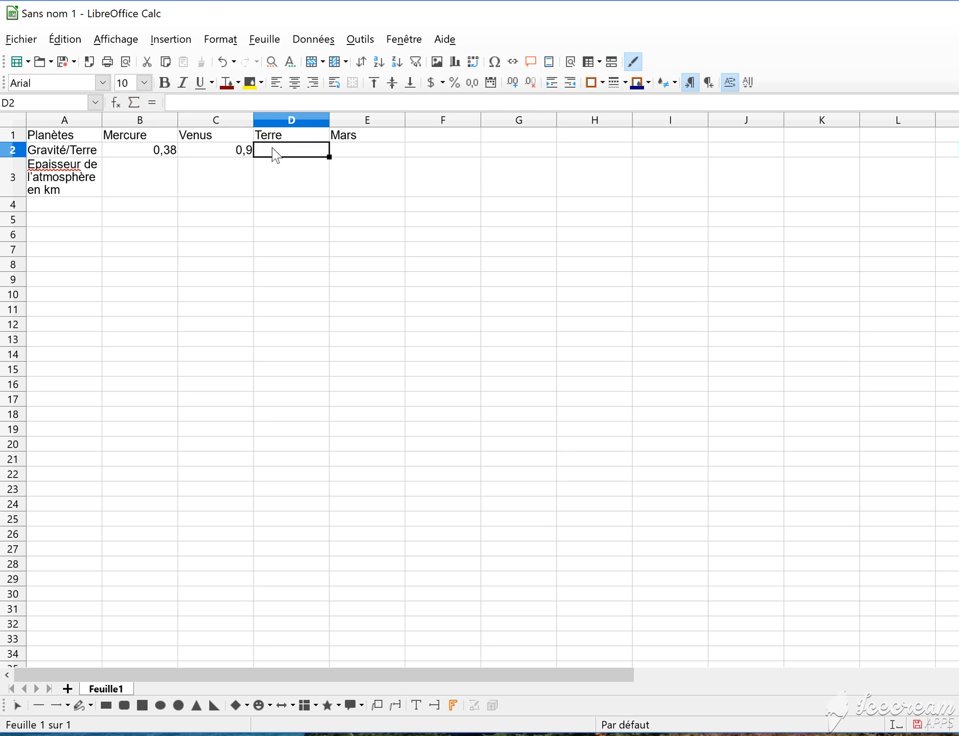
pyautogui.write('1')
pyautogui.click(355, 153)
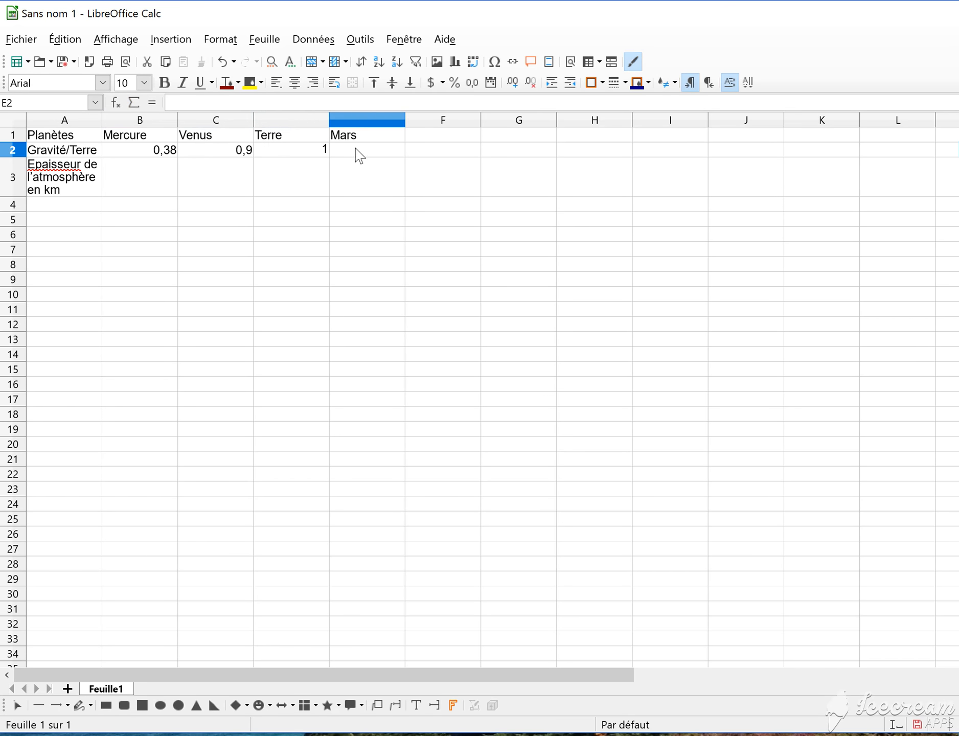
pyautogui.write('0,')
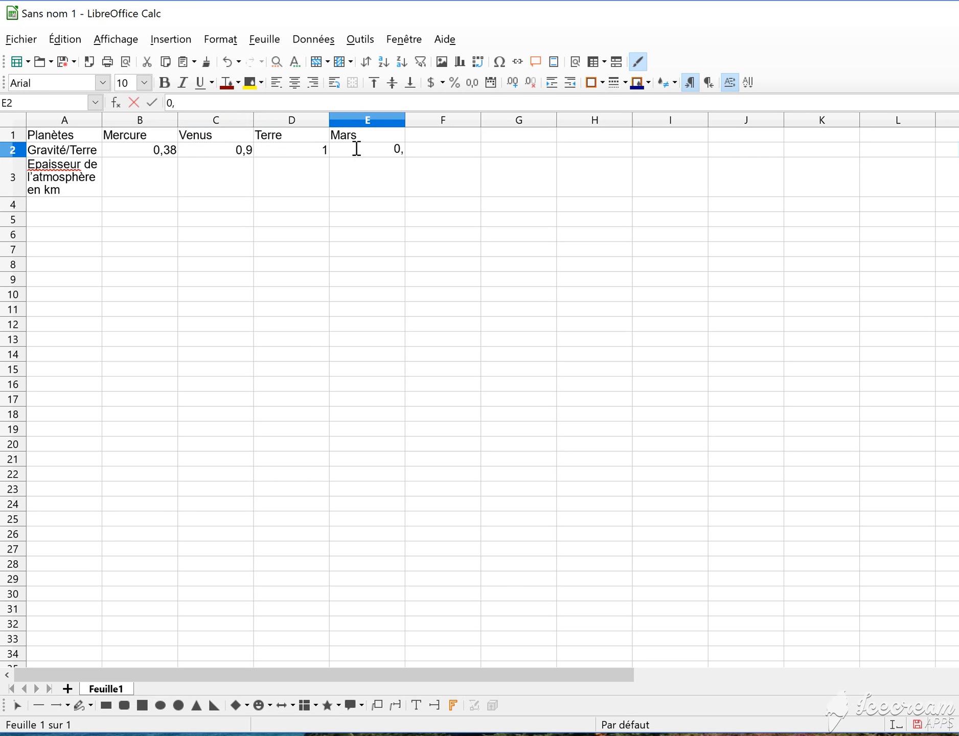
pyautogui.write('38')
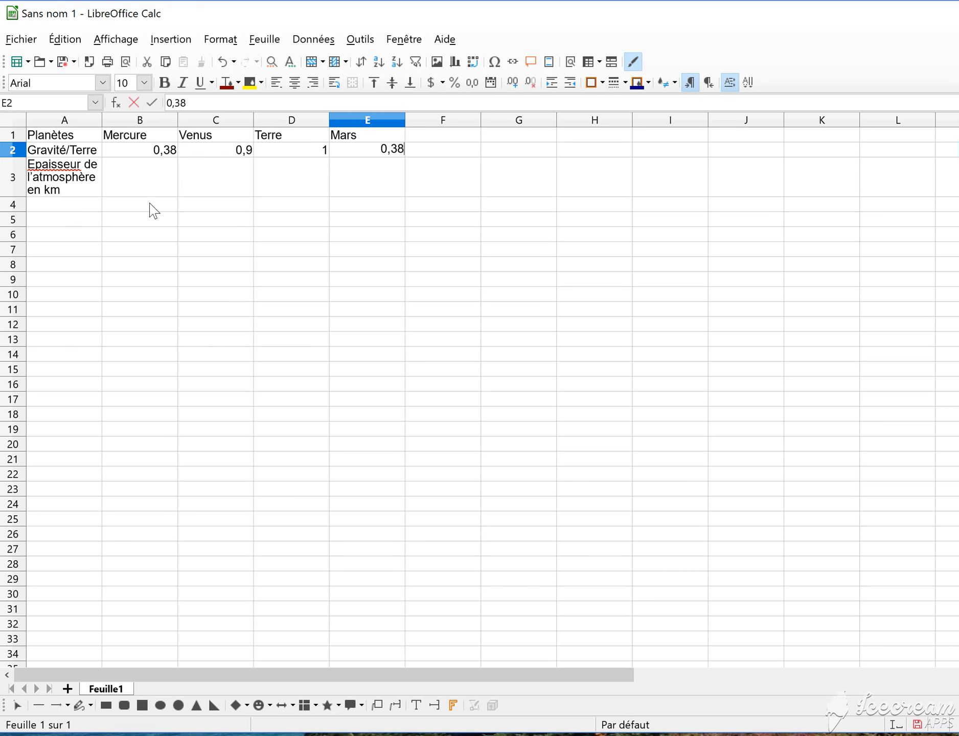
# Fill the atmosphere thickness row in B3 to E3 with 0, 350, 500 and 120.
pyautogui.click(153, 173)
pyautogui.write('0')
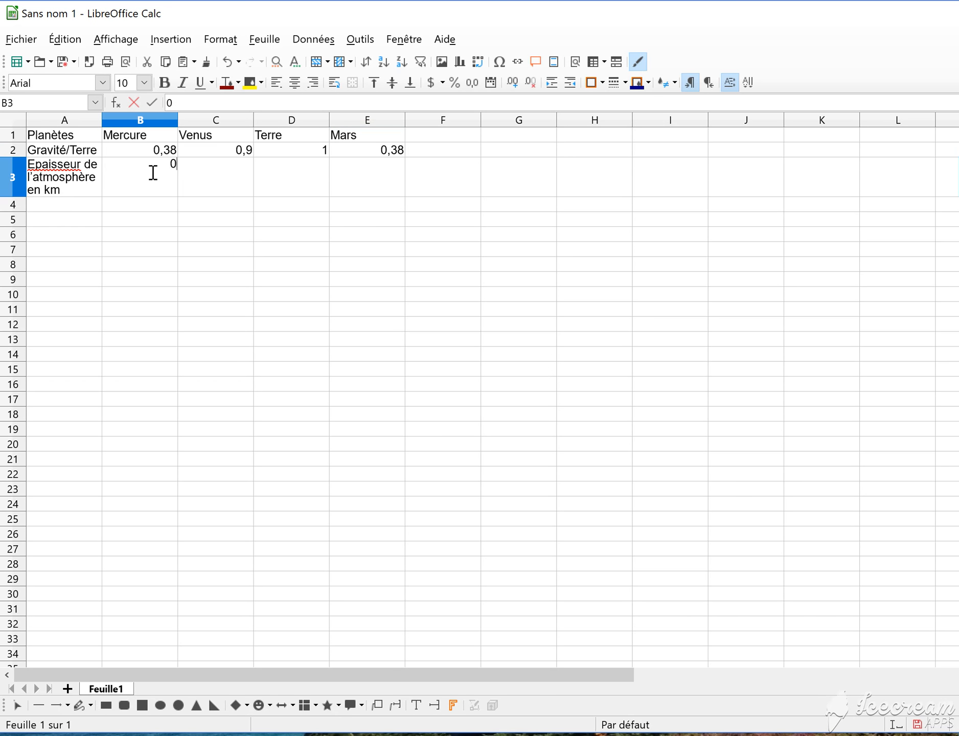
pyautogui.click(208, 189)
pyautogui.write('35')
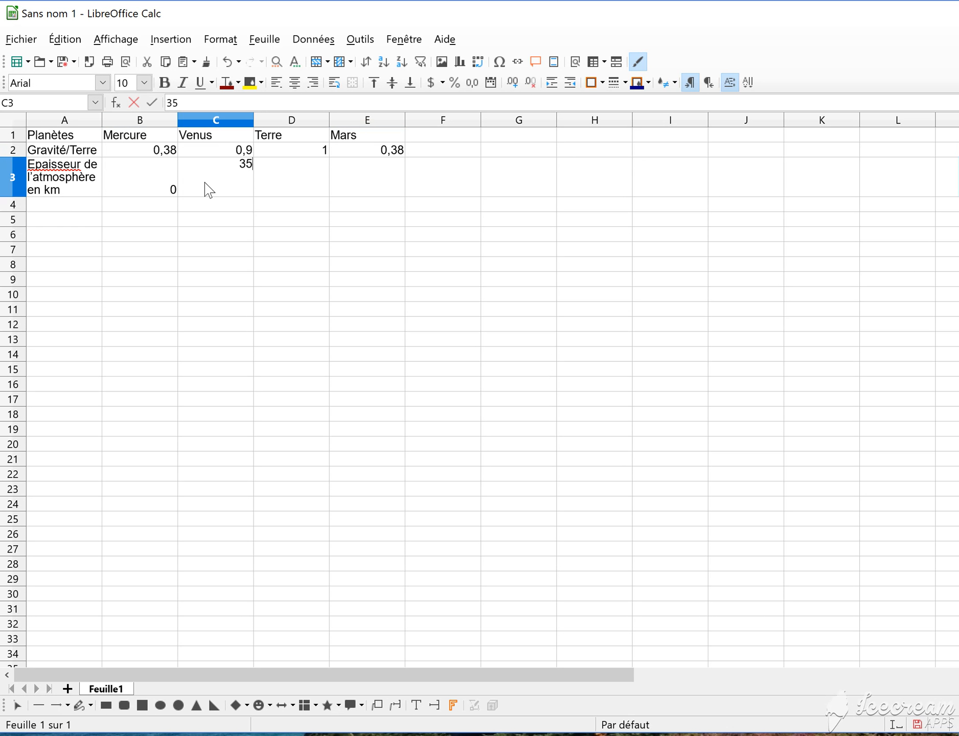
pyautogui.write('0')
pyautogui.click(302, 182)
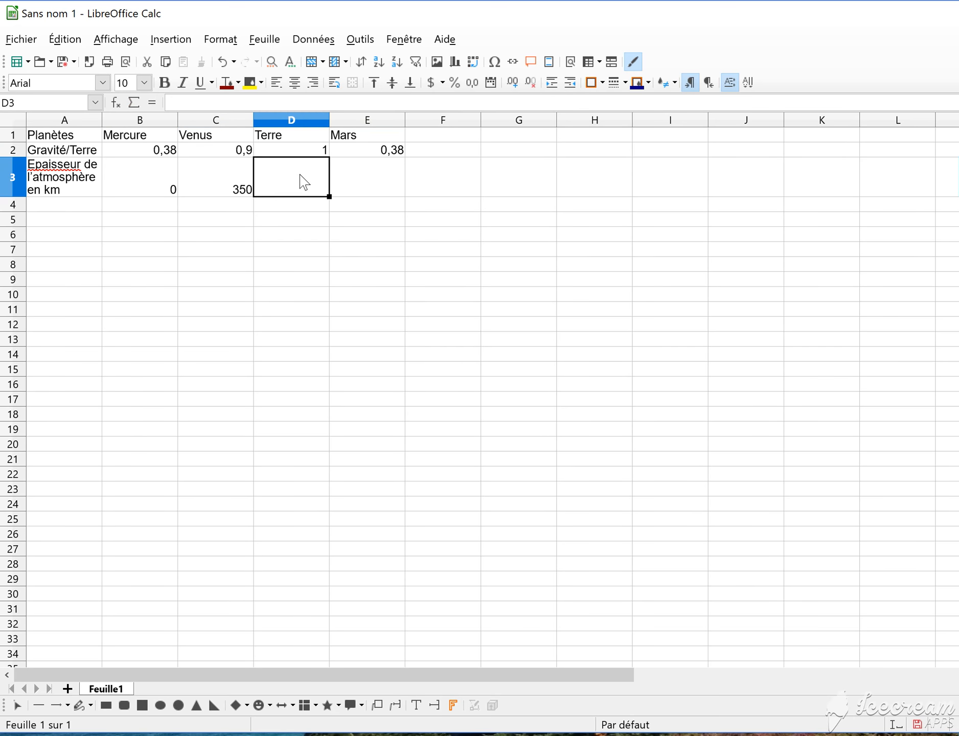
pyautogui.write('500')
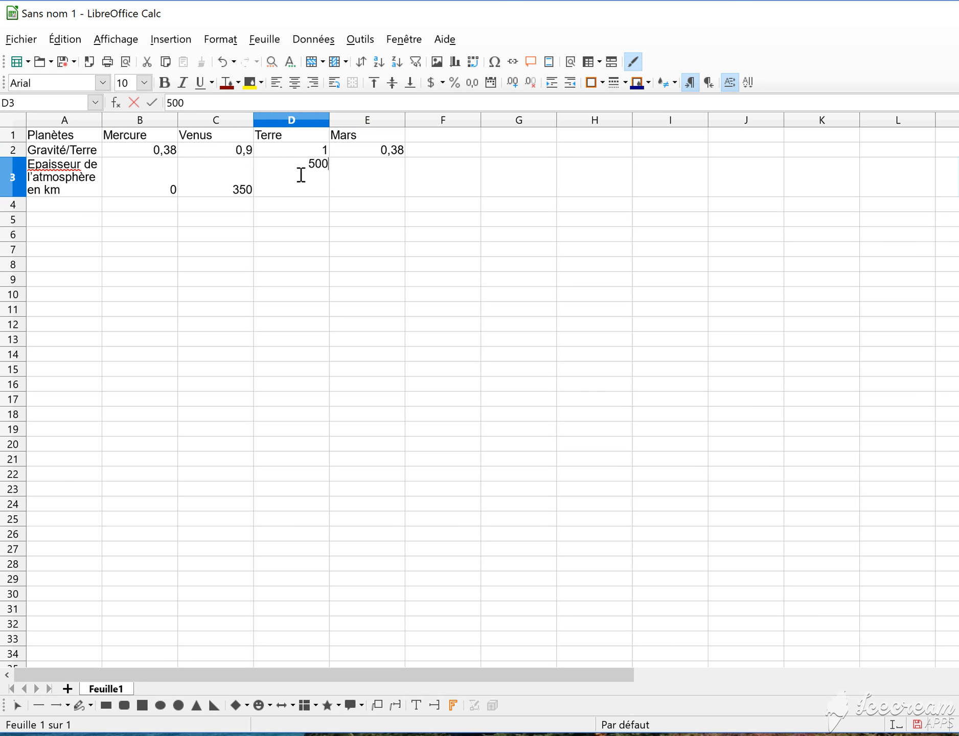
pyautogui.click(378, 193)
pyautogui.write('120')
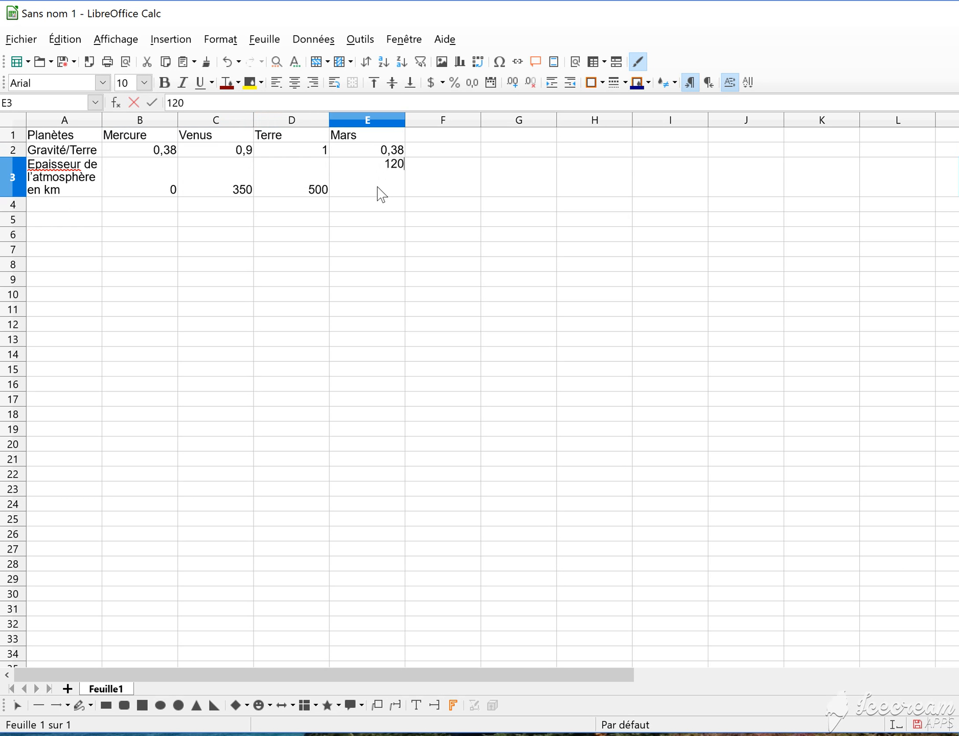
pyautogui.click(380, 239)
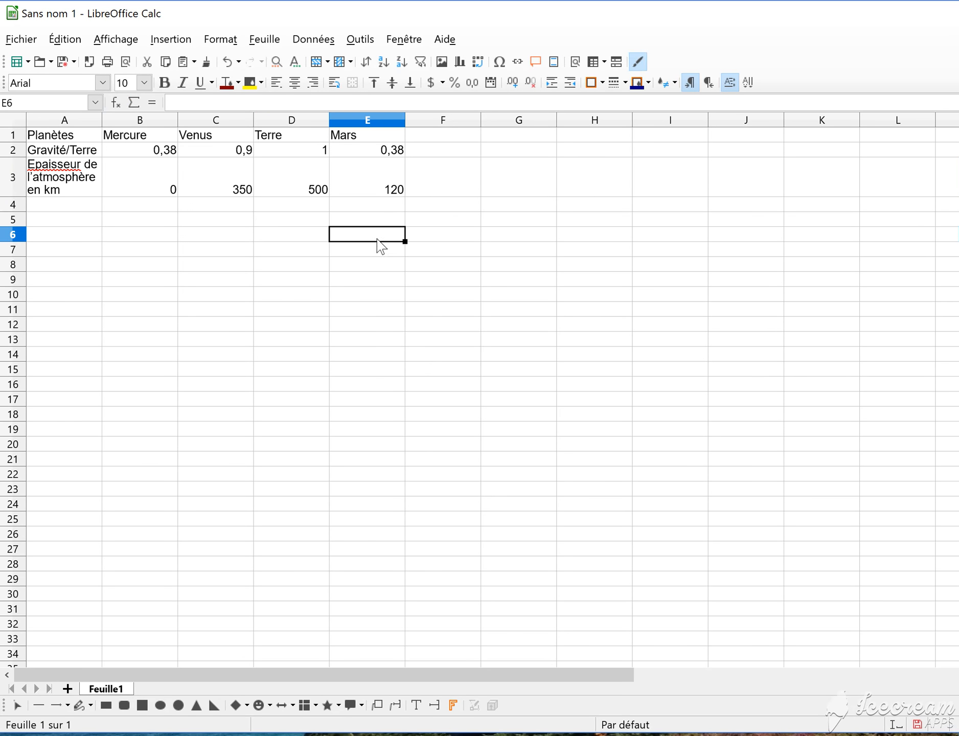
# Apply outer and inner borders to every cell of the table A1 to E3.
pyautogui.moveTo(53, 138); pyautogui.dragTo(372, 174)
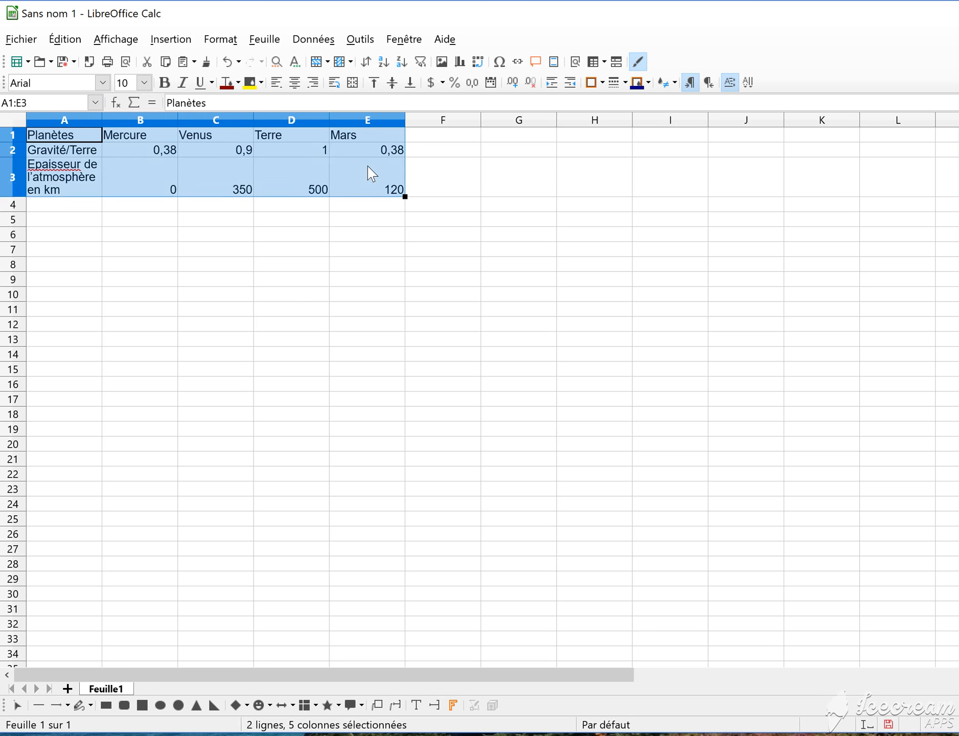
pyautogui.click(603, 82)
pyautogui.click(656, 166)
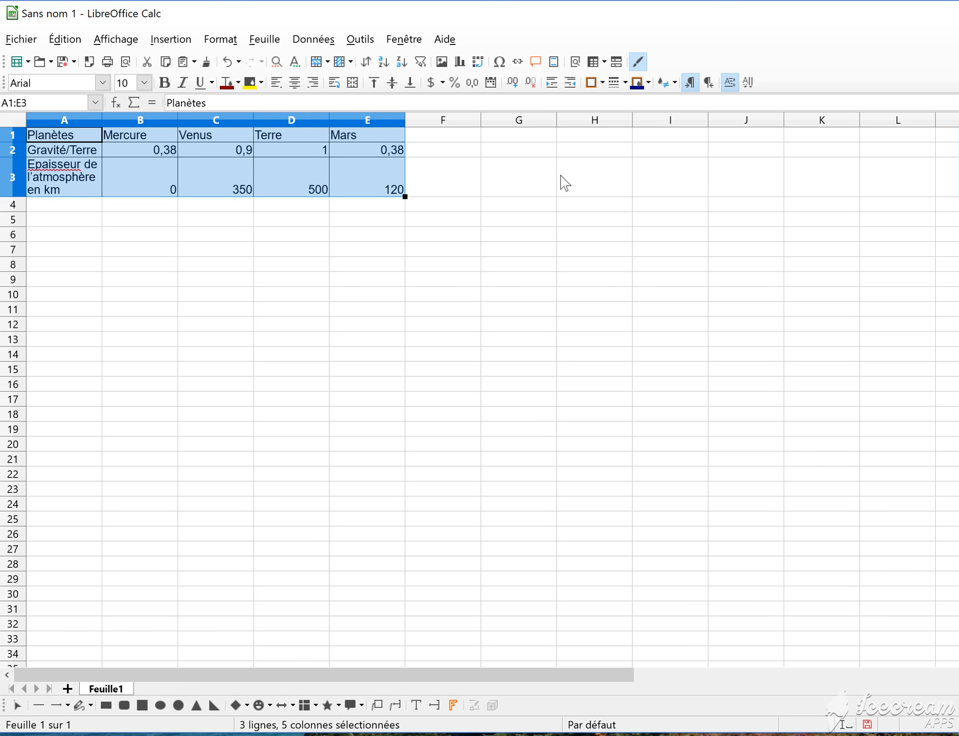
pyautogui.click(418, 706)
pyautogui.click(54, 217)
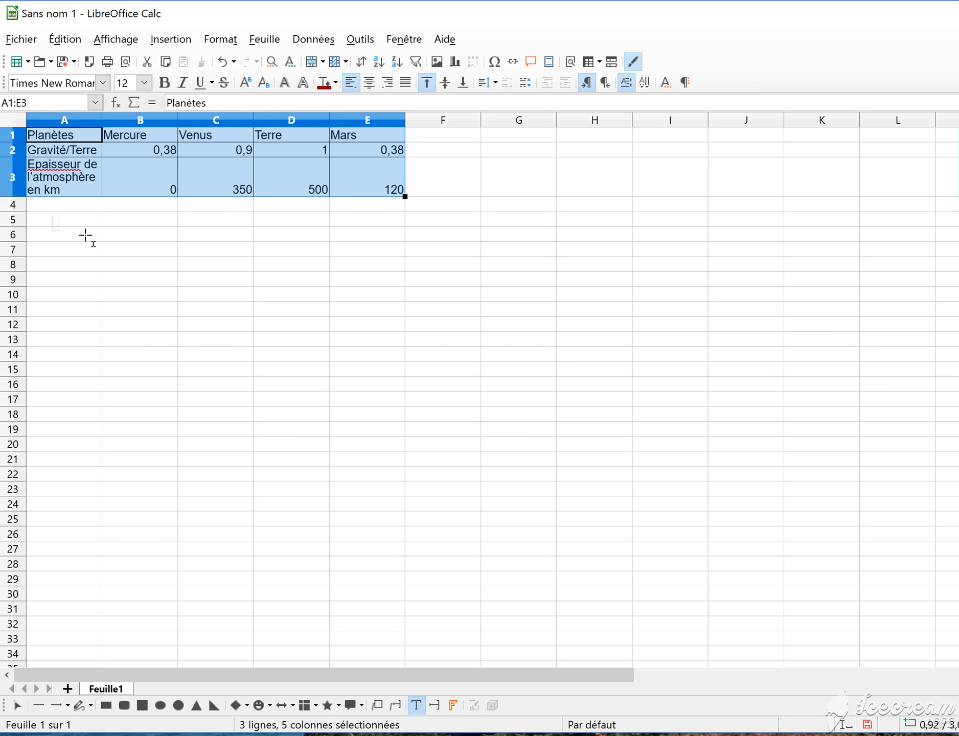
pyautogui.press('Escape')
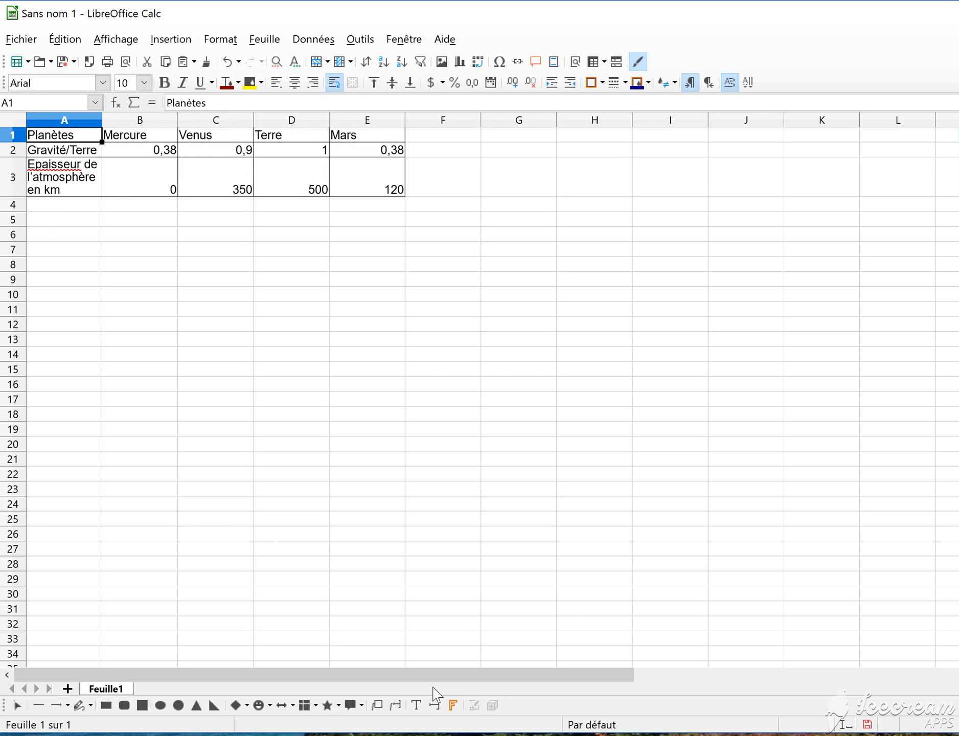
# Add a text box under the table with the caption "Tableau présentant l'épaisseur de l'atmosphère en fonction de la gravité".
pyautogui.click(418, 706)
pyautogui.click(91, 205)
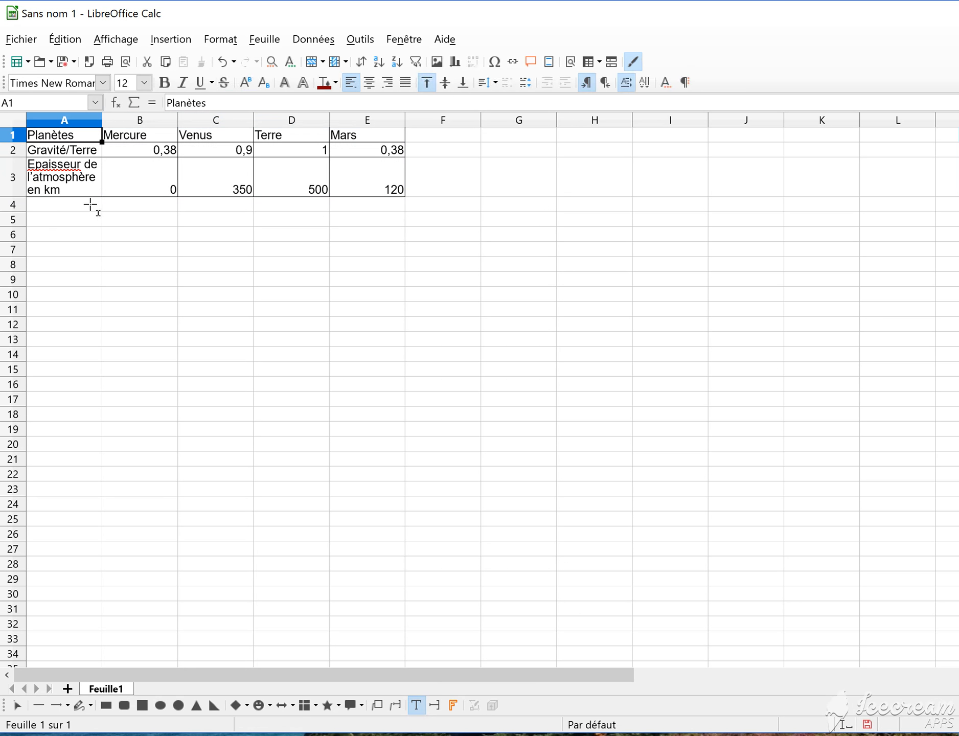
pyautogui.moveTo(90, 205); pyautogui.dragTo(449, 235)
pyautogui.write('t')
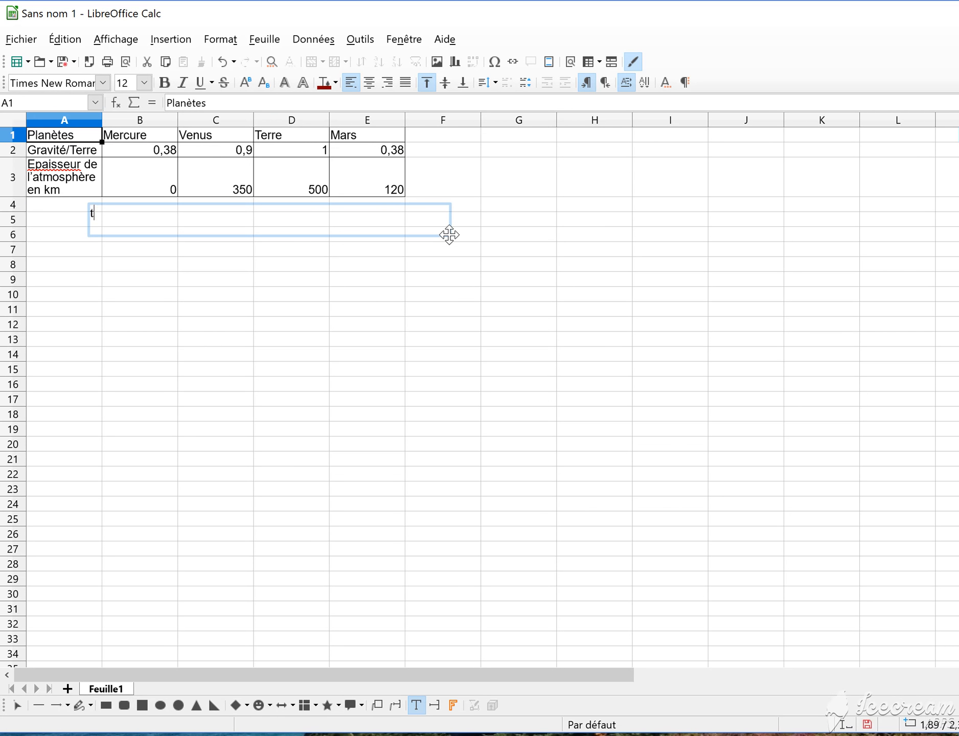
pyautogui.write('ableau préstant')
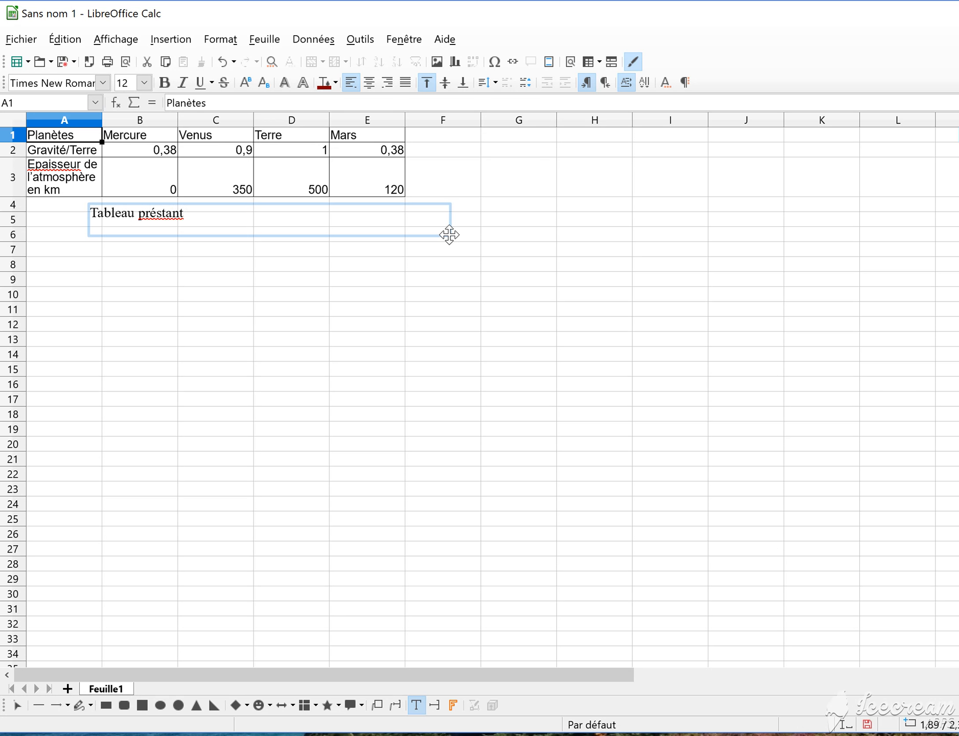
pyautogui.write(" l'épaisseur de l’atmo")
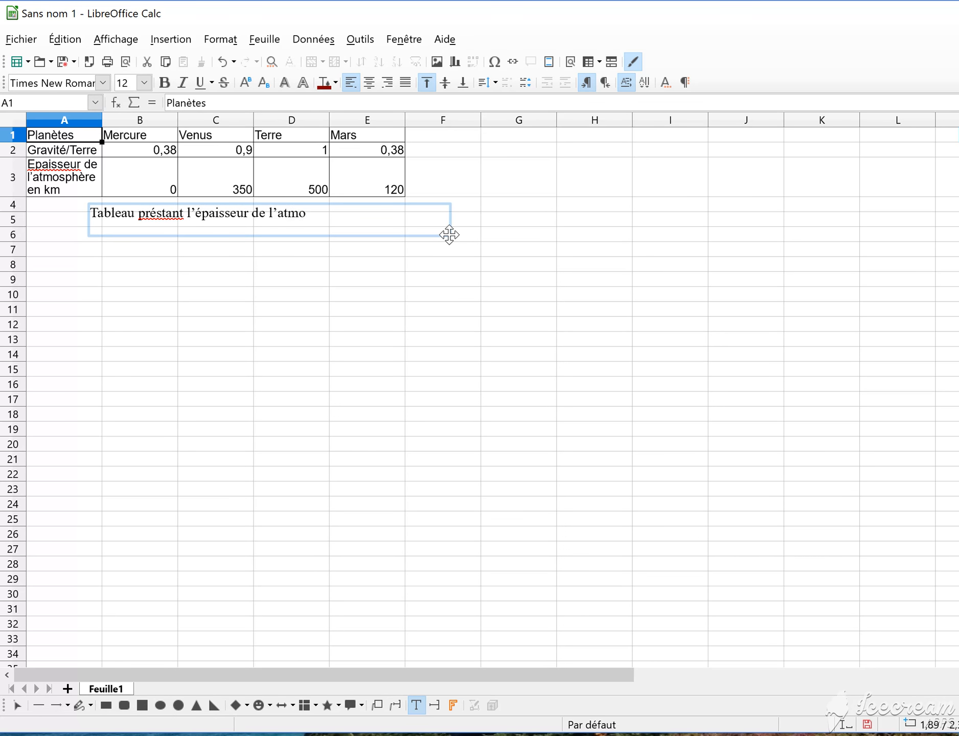
pyautogui.write('nction de la gravité')
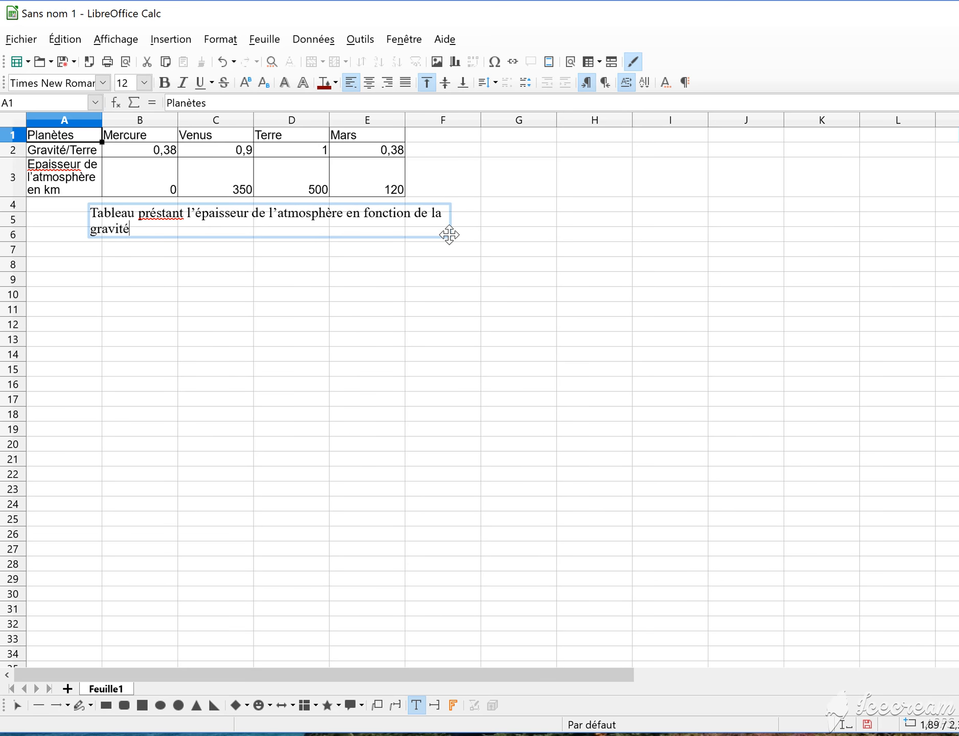
pyautogui.click(163, 213)
pyautogui.write('ent')
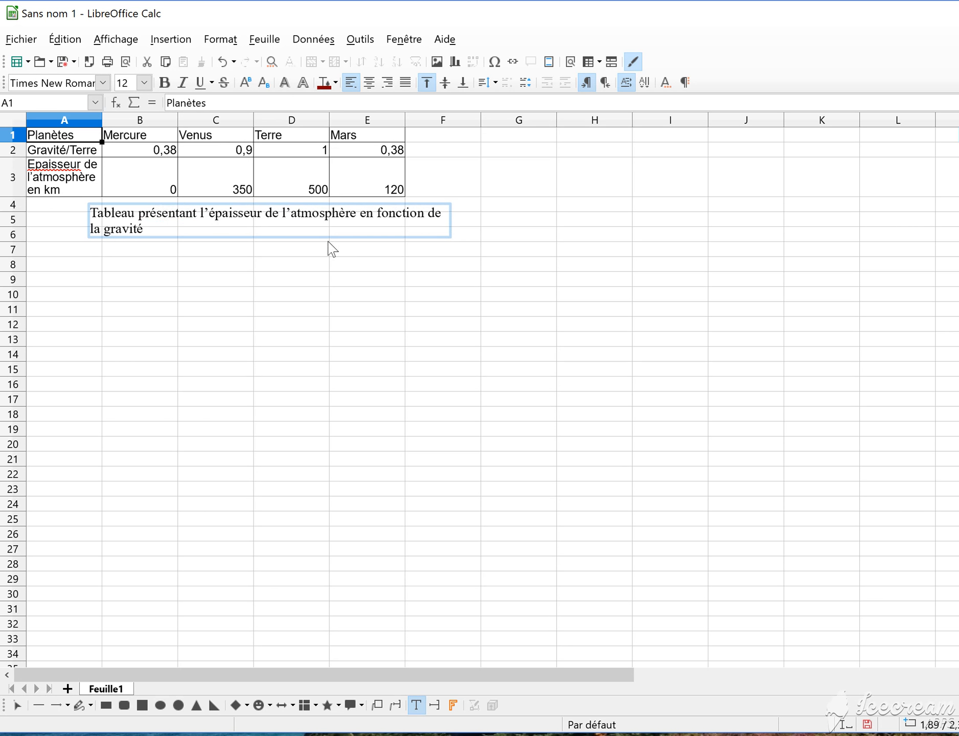
pyautogui.press('Escape')
pyautogui.press('Escape')
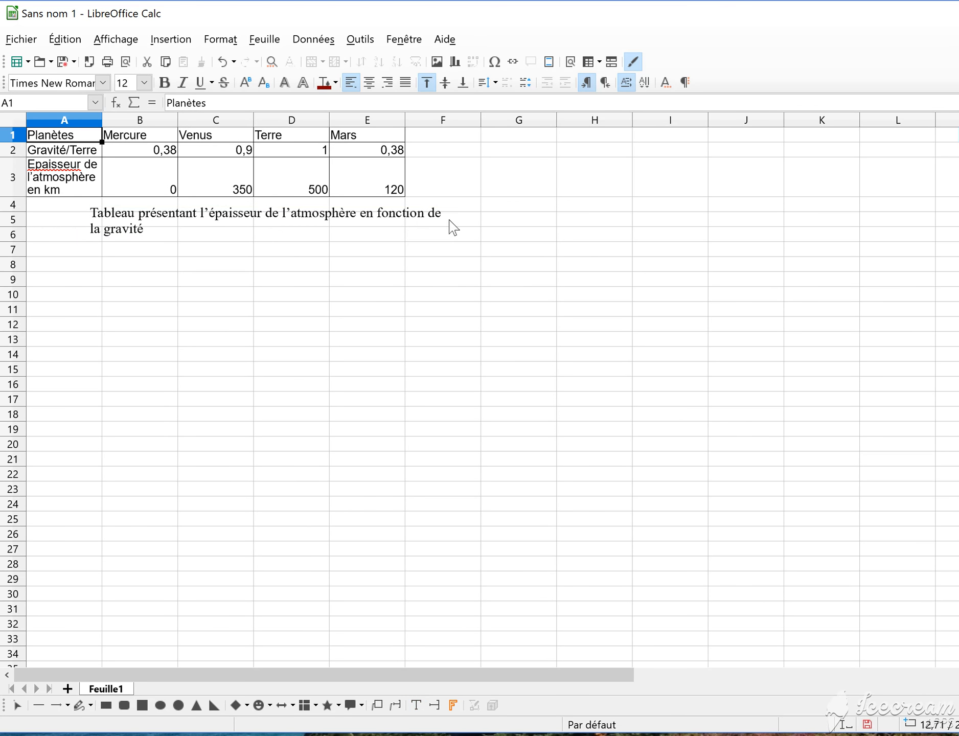
# Widen the caption text box so the text fits on one line and align it with the table's left edge in column A.
pyautogui.click(376, 217)
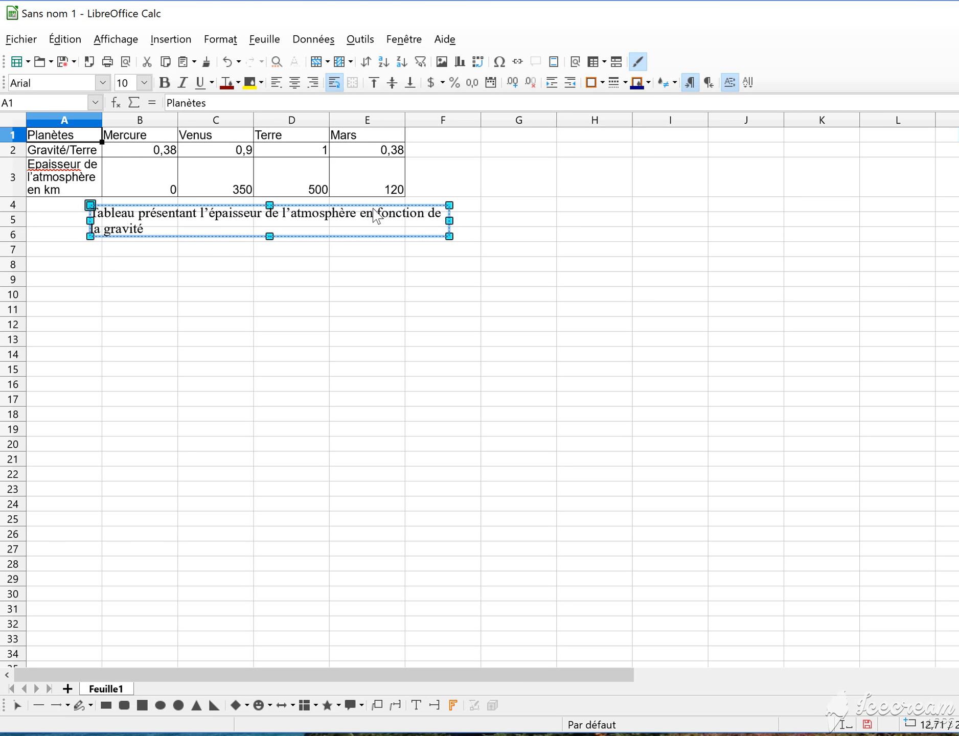
pyautogui.click(449, 221)
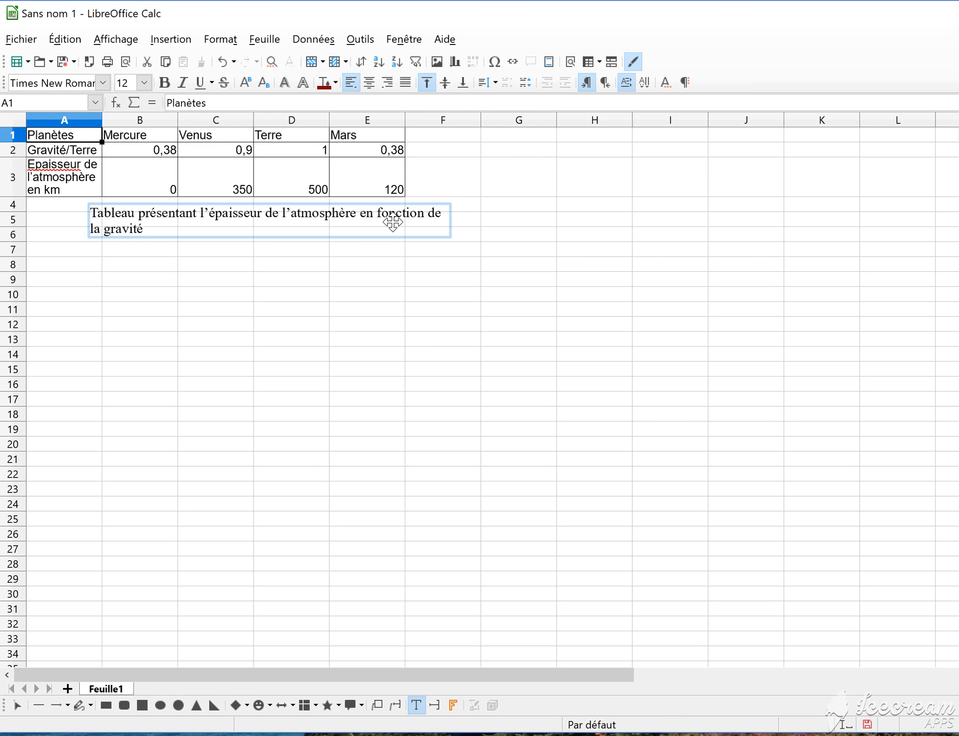
pyautogui.press('Escape')
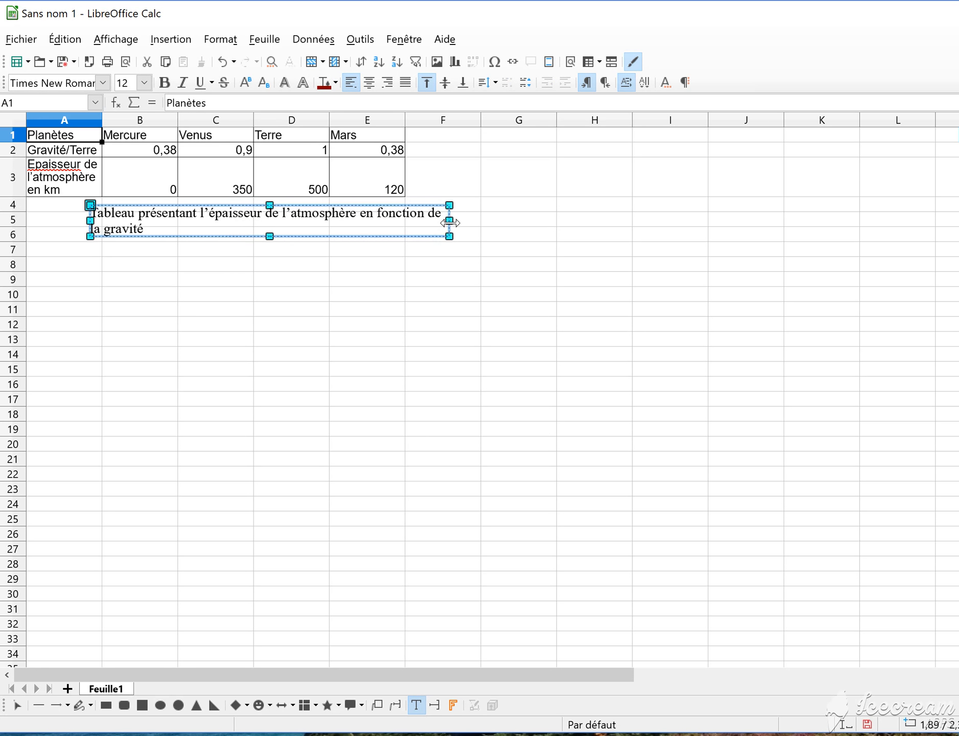
pyautogui.moveTo(449, 220)
pyautogui.mouseDown()
pyautogui.moveTo(563, 221)
pyautogui.moveTo(513, 221)
pyautogui.mouseUp()
pyautogui.moveTo(327, 235); pyautogui.dragTo(266, 238)
pyautogui.click(287, 315)
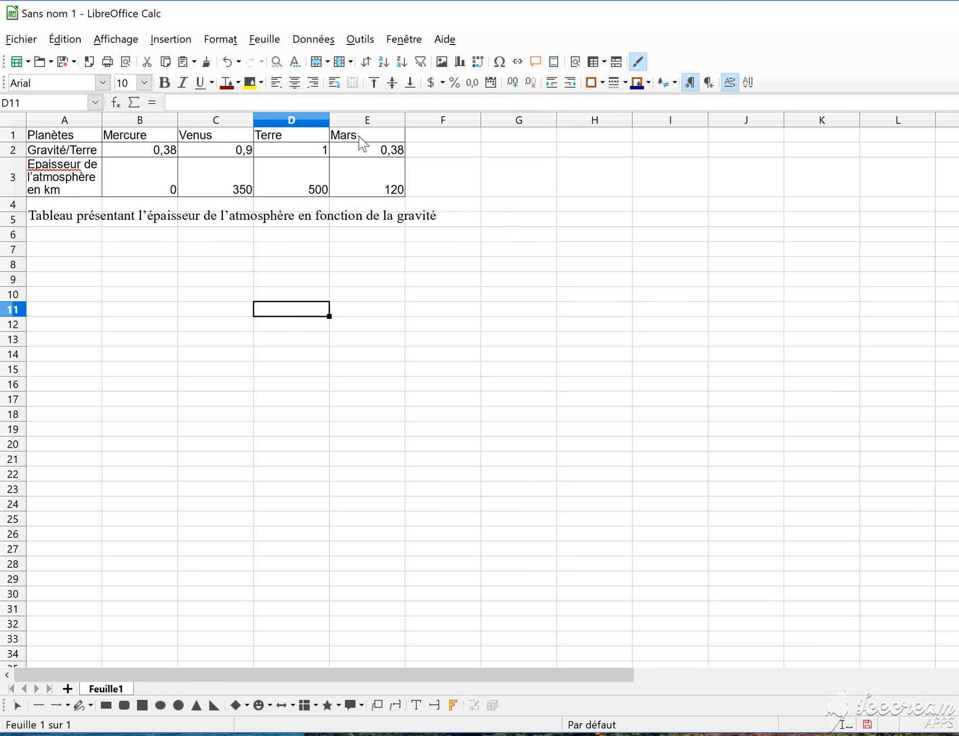
# Insert a chart from the table A1 to E3, using the XY (dispersion) type with the Points et lignes variant.
pyautogui.moveTo(361, 138); pyautogui.dragTo(91, 194)
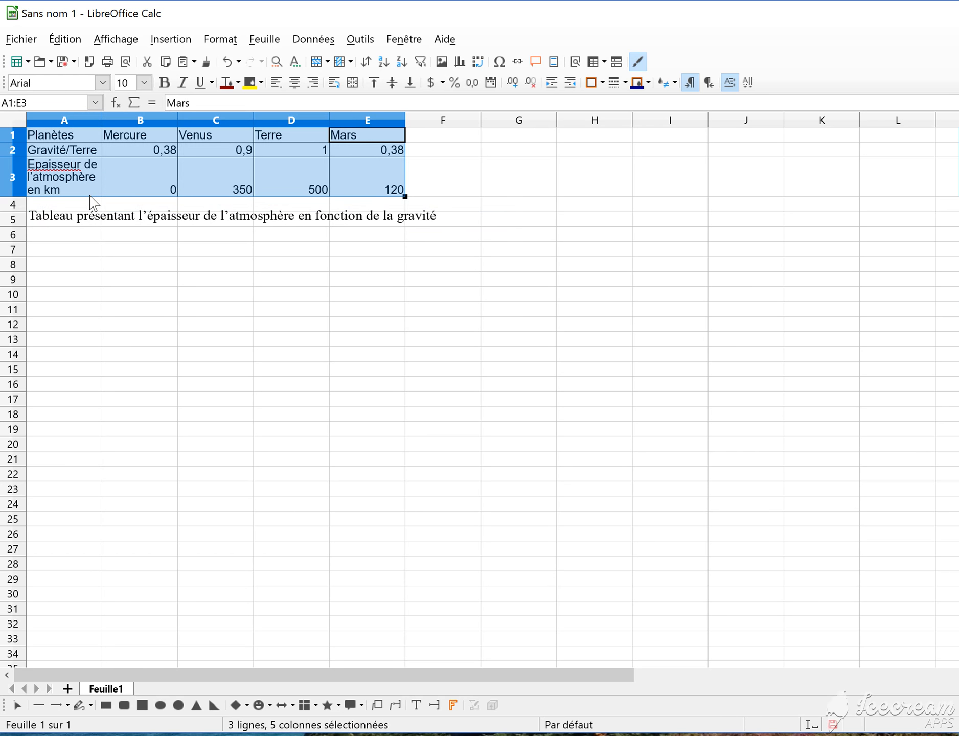
pyautogui.click(170, 40)
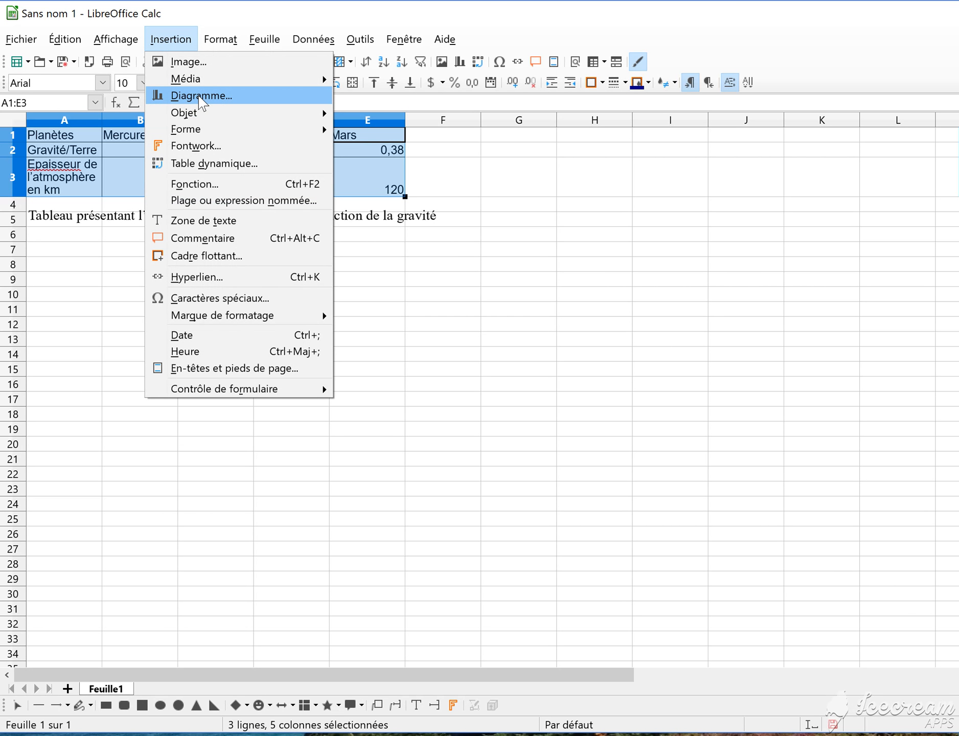
pyautogui.click(199, 95)
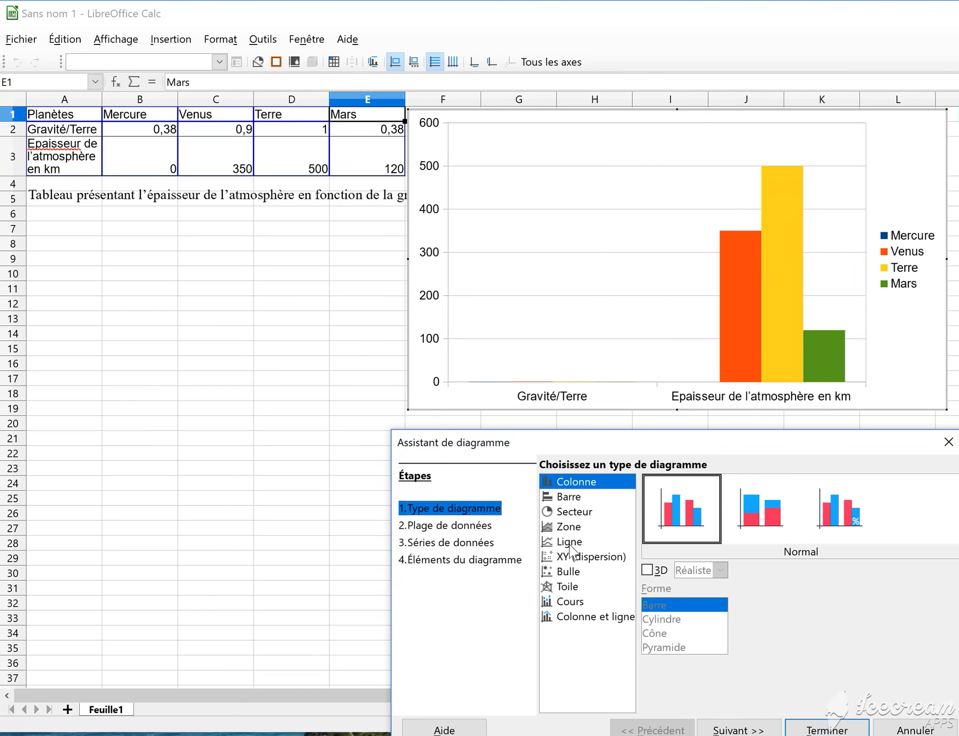
pyautogui.click(571, 557)
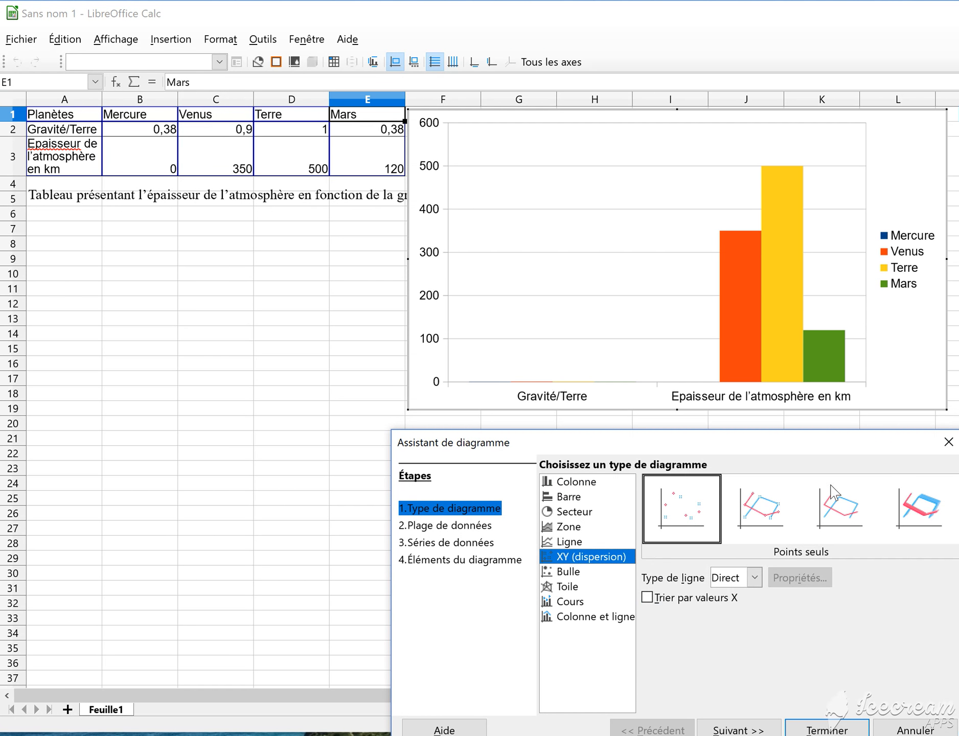
pyautogui.click(777, 516)
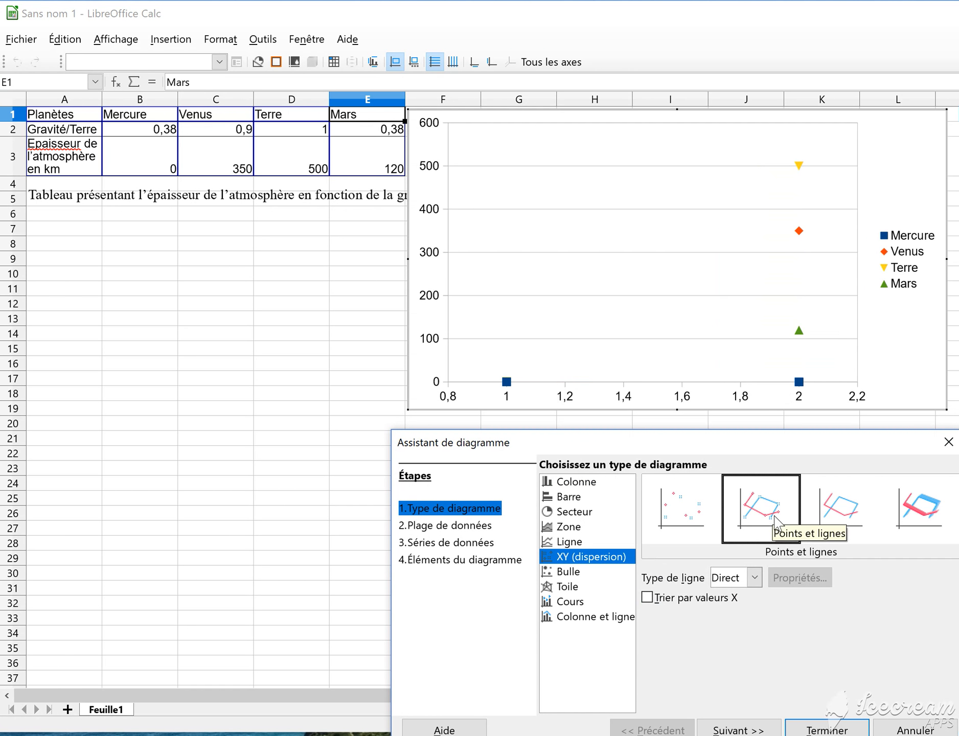
# Arrange the chart's data series in rows and remove the Gravité/Terre series.
pyautogui.click(737, 730)
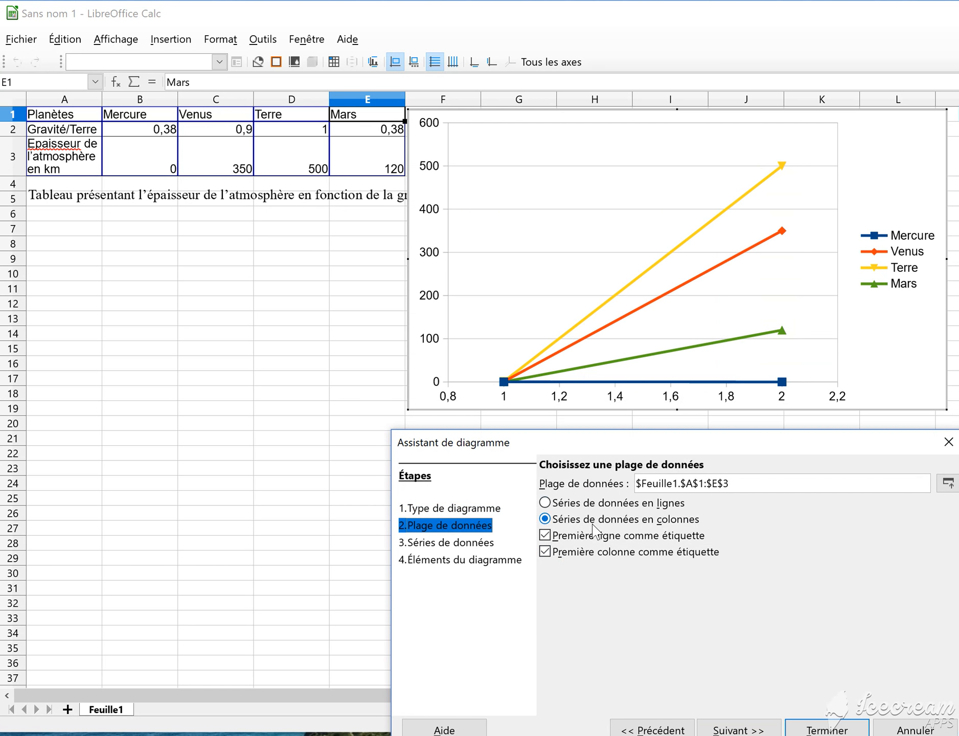
pyautogui.click(549, 502)
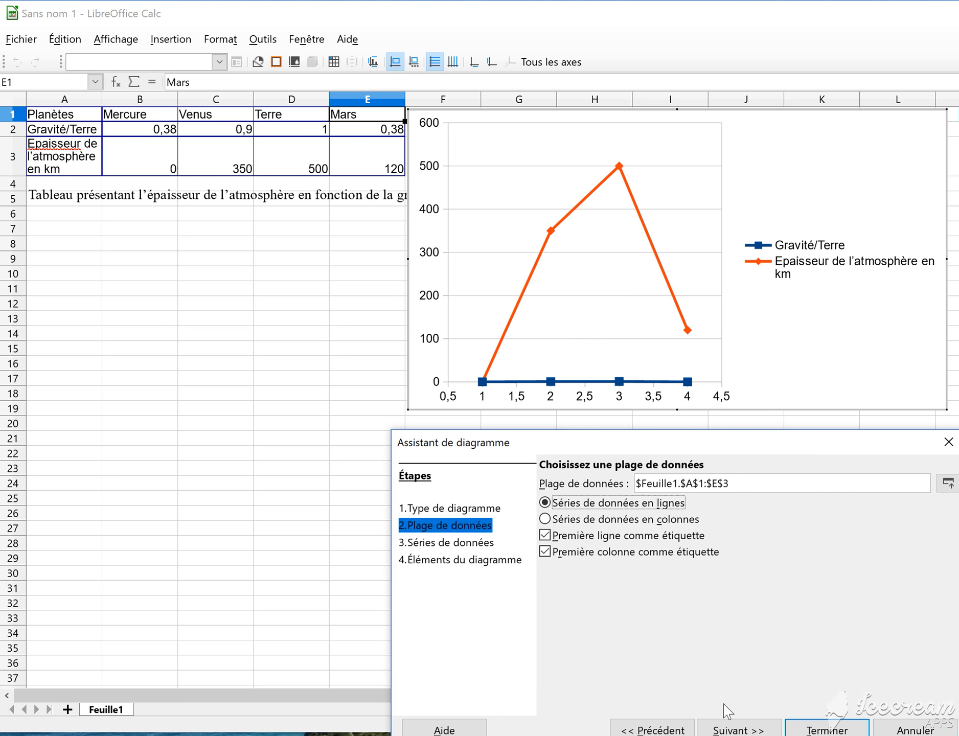
pyautogui.click(729, 730)
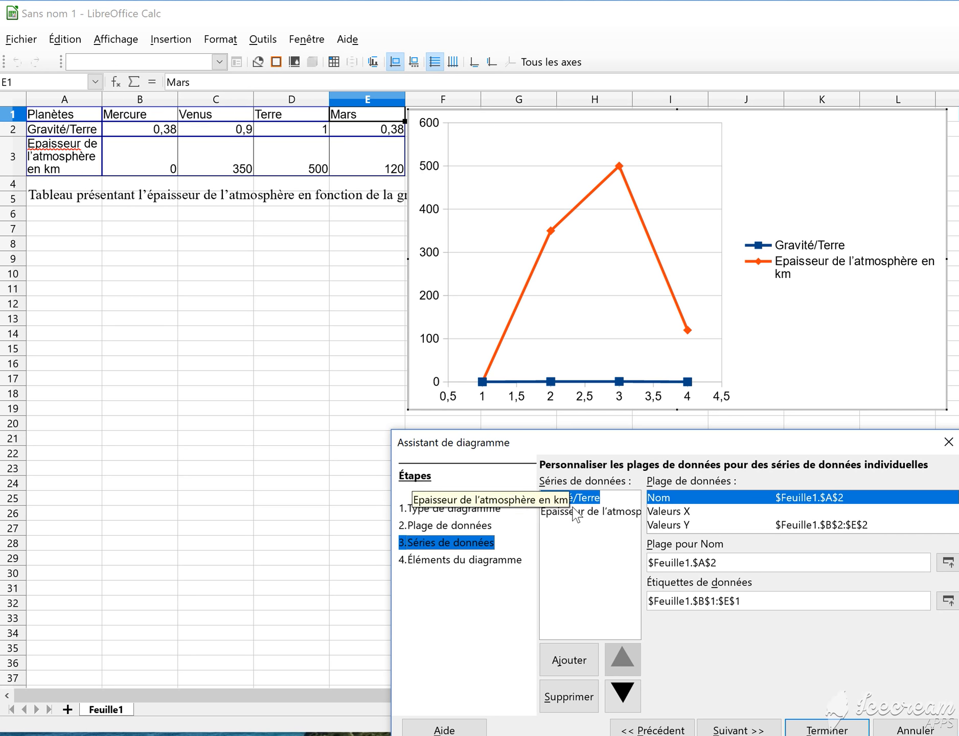
pyautogui.click(570, 698)
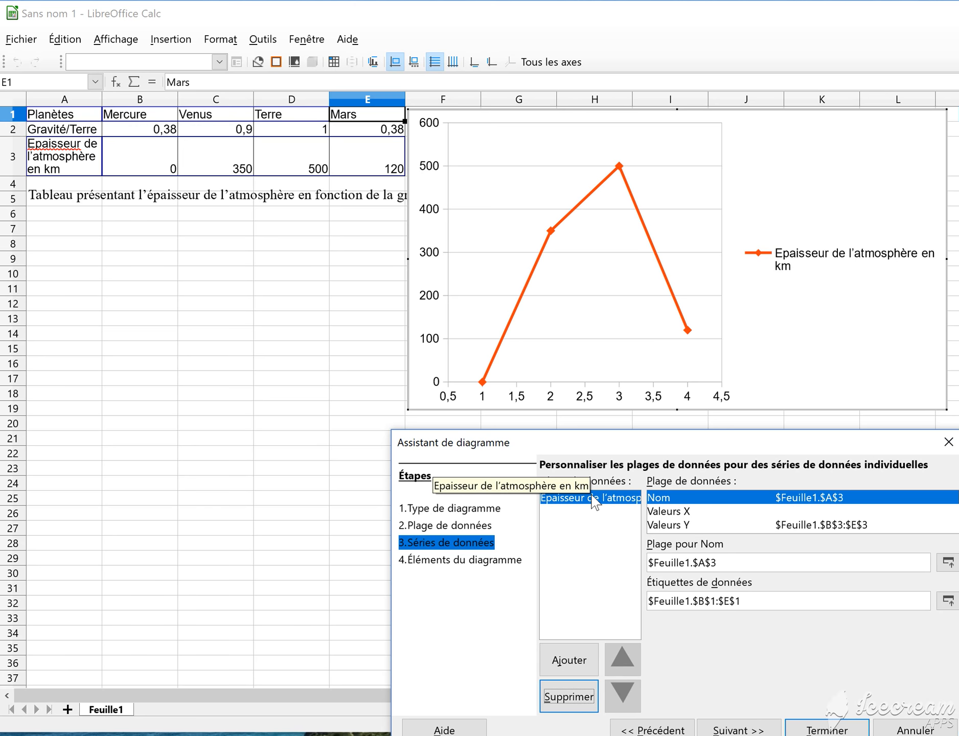
# Set the X values of the atmosphere thickness series to the gravity cells B2 to E2 and check its Y values range.
pyautogui.click(684, 512)
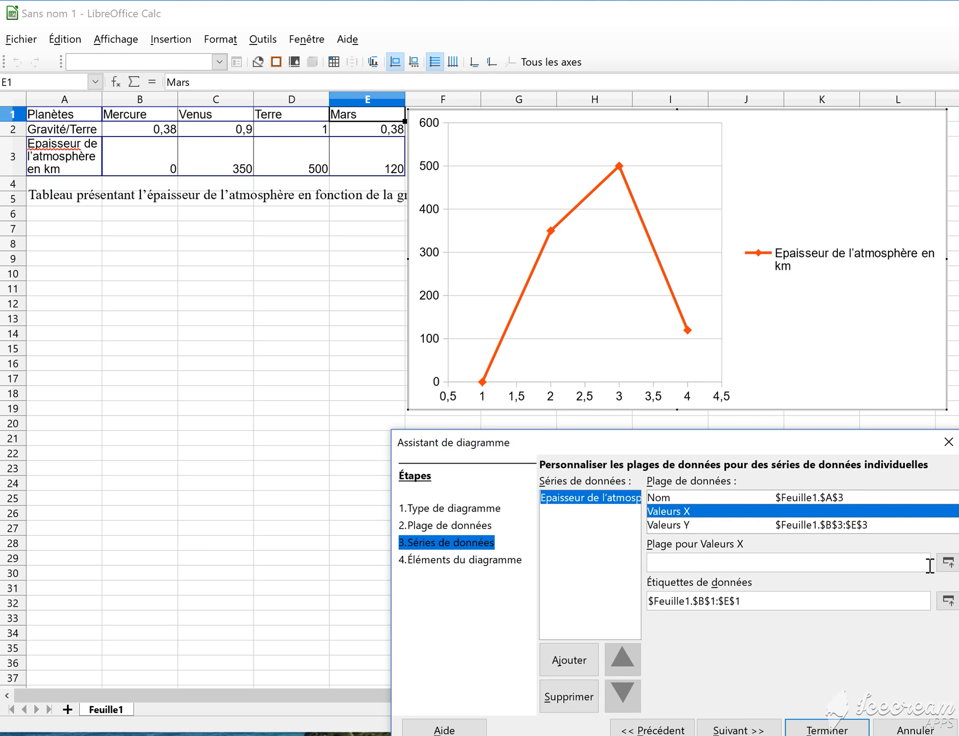
pyautogui.click(947, 563)
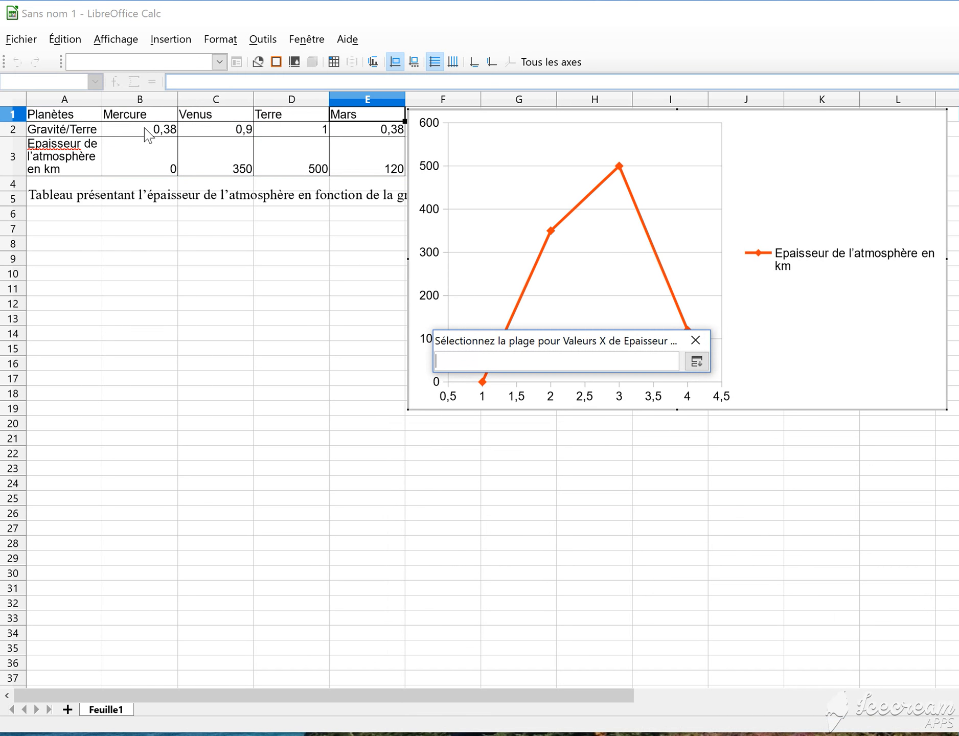
pyautogui.moveTo(145, 128); pyautogui.dragTo(200, 125)
pyautogui.moveTo(275, 132); pyautogui.dragTo(354, 131)
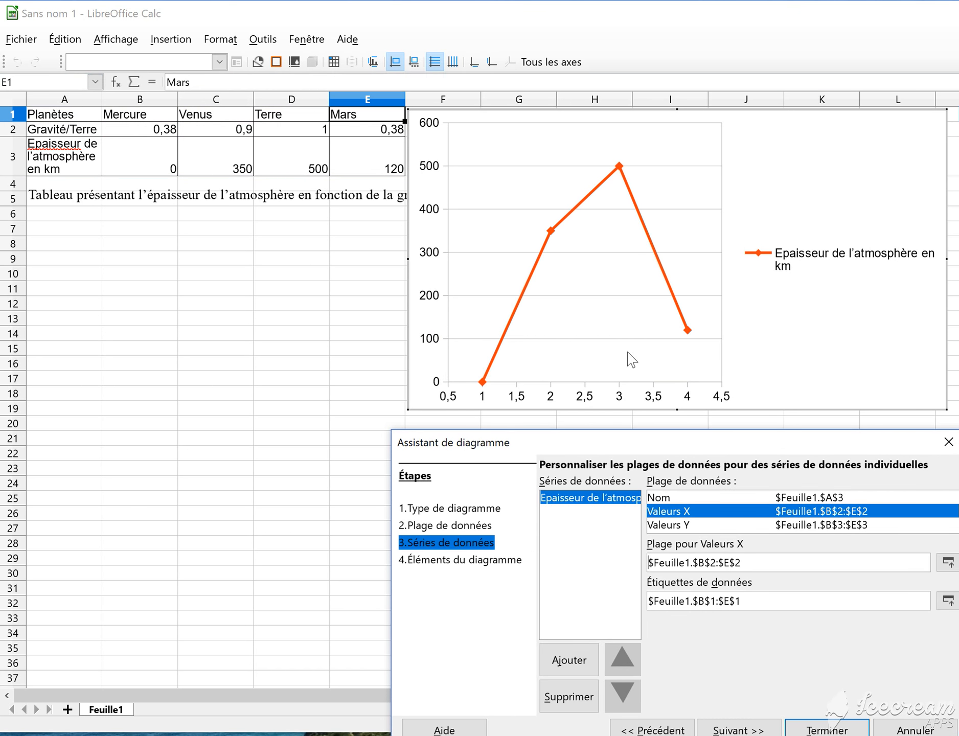
pyautogui.click(679, 526)
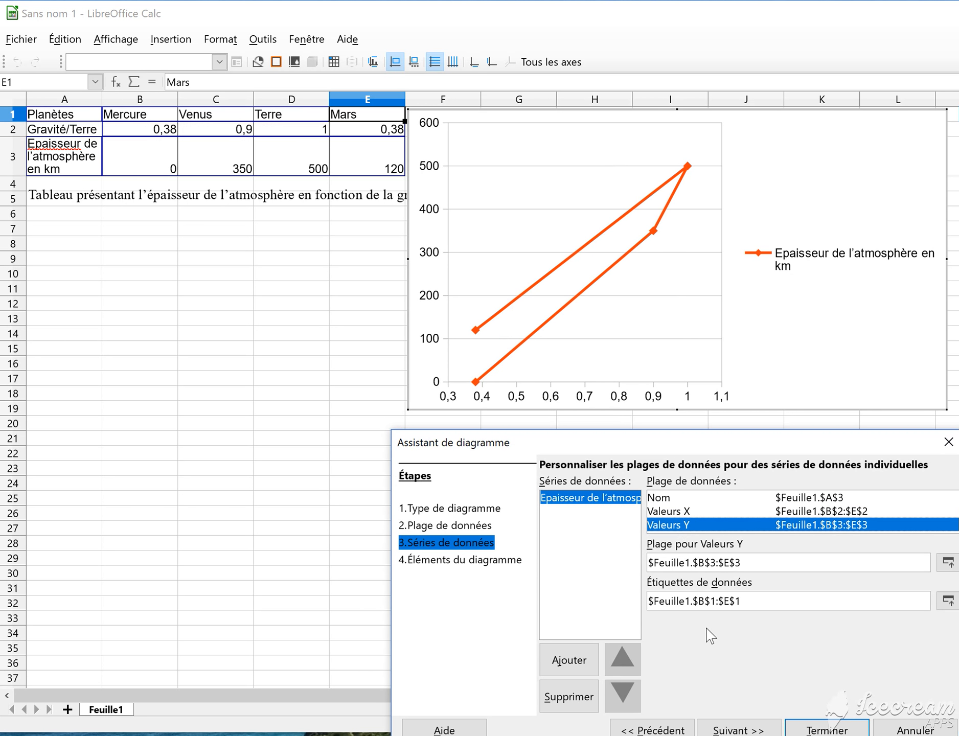
# Title the chart "graphiquede l'épaisseur de l'atmosphère en fonction de la gravité".
pyautogui.click(740, 732)
pyautogui.click(628, 483)
pyautogui.write('graphiq')
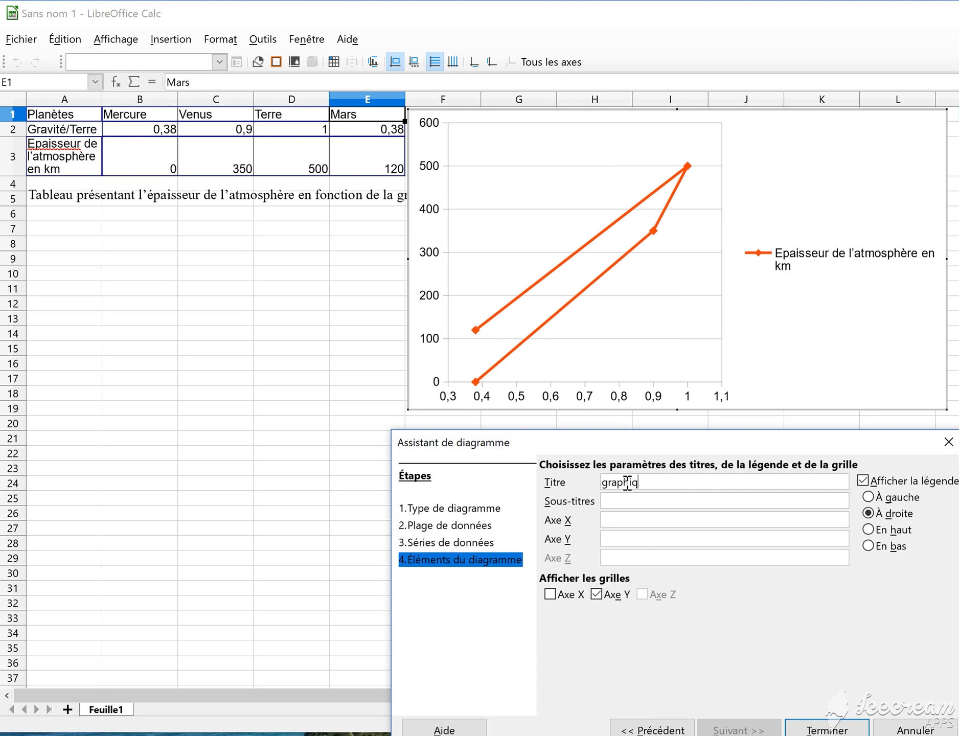
pyautogui.write("uede l'épai")
pyautogui.write("sseur de l'atmosphè")
pyautogui.write('re en fonction de l')
pyautogui.write('a gravité')
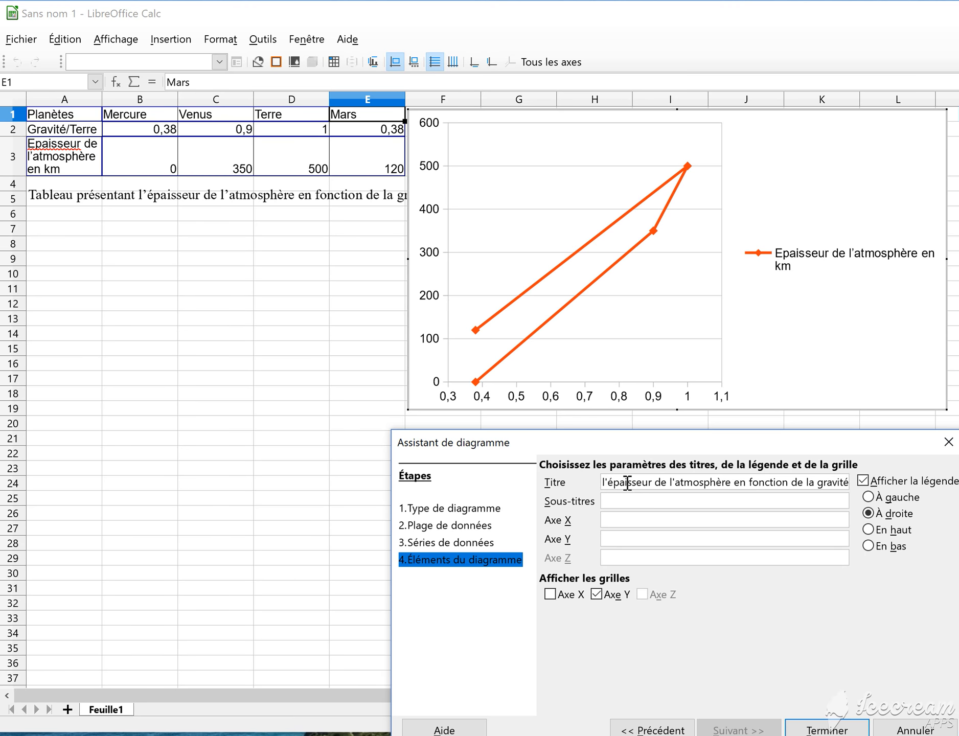
# Name the X axis "gravité / Terre" and the Y axis "Epaisseur de l'atmopshère en km", and finish the chart.
pyautogui.write('gravtité ')
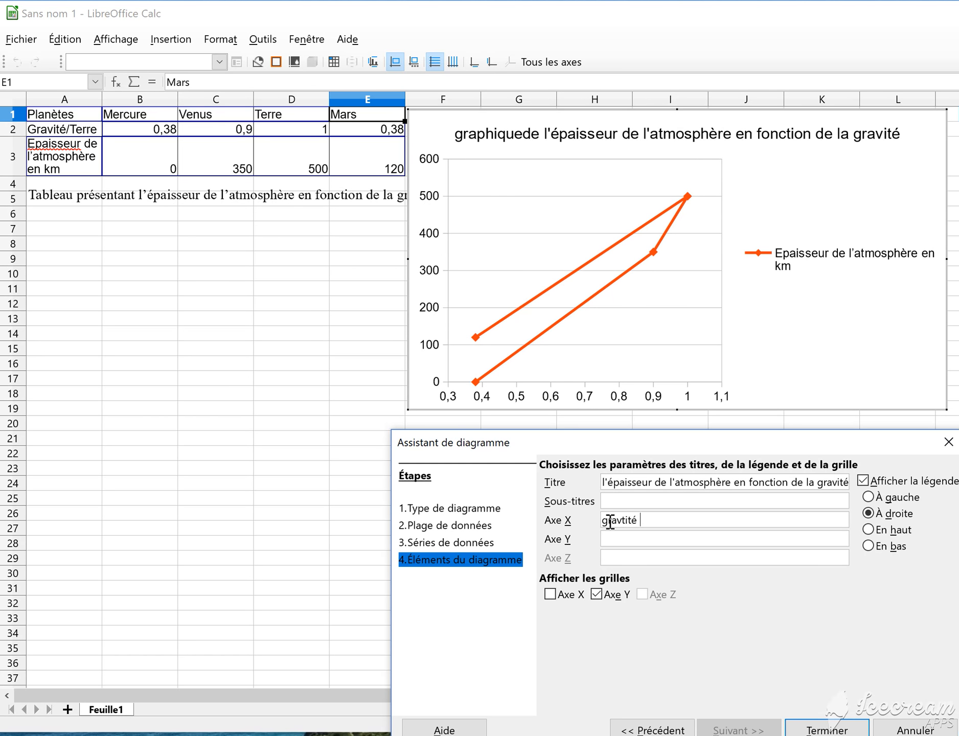
pyautogui.write('/ Terre')
pyautogui.click(621, 521)
pyautogui.press('BackSpace')
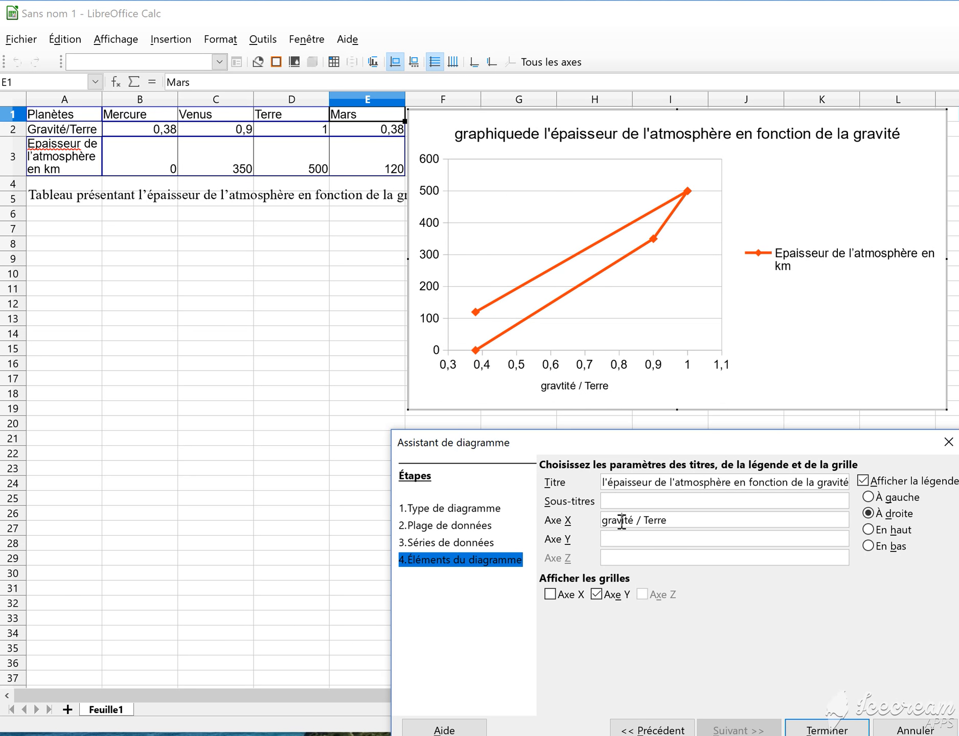
pyautogui.click(618, 537)
pyautogui.write('Epaisseur de l')
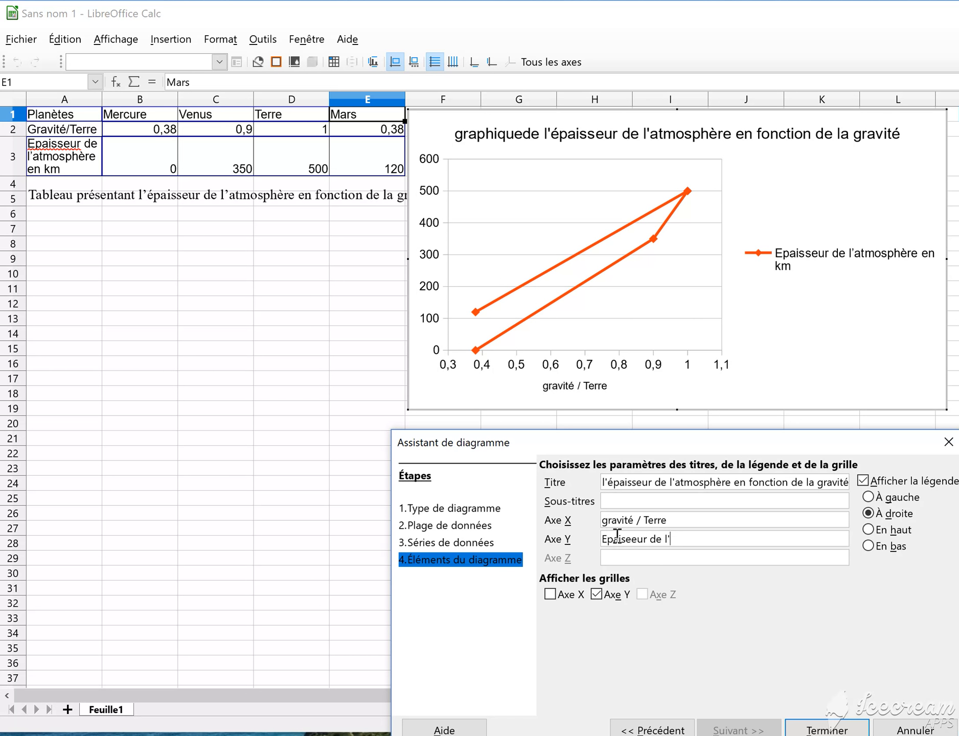
pyautogui.write("'atmopshère en km")
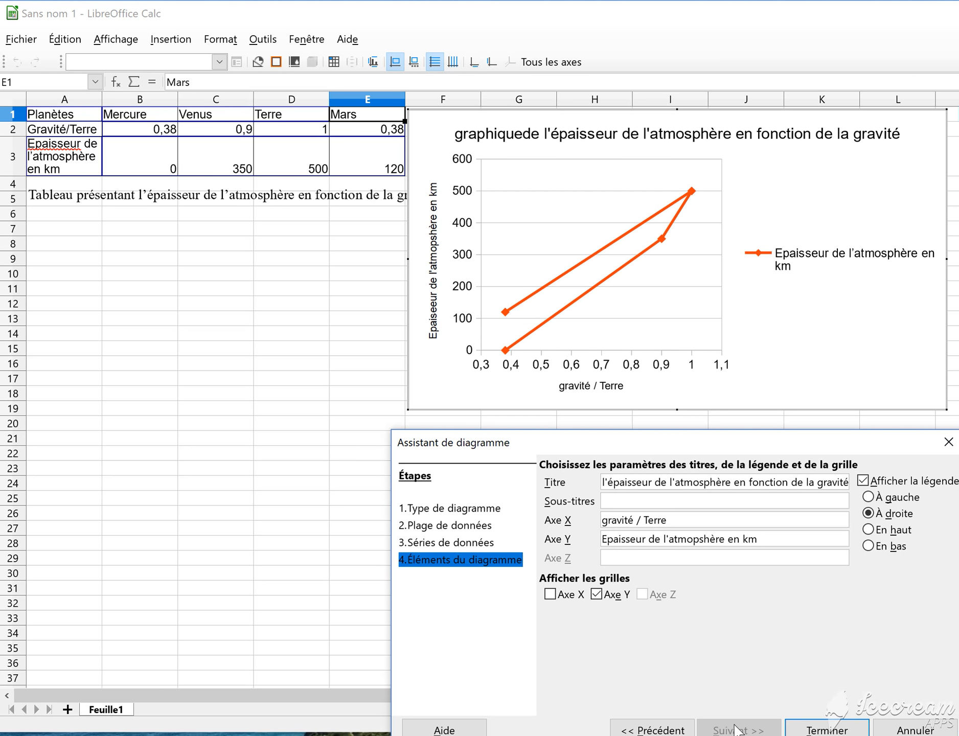
pyautogui.click(806, 729)
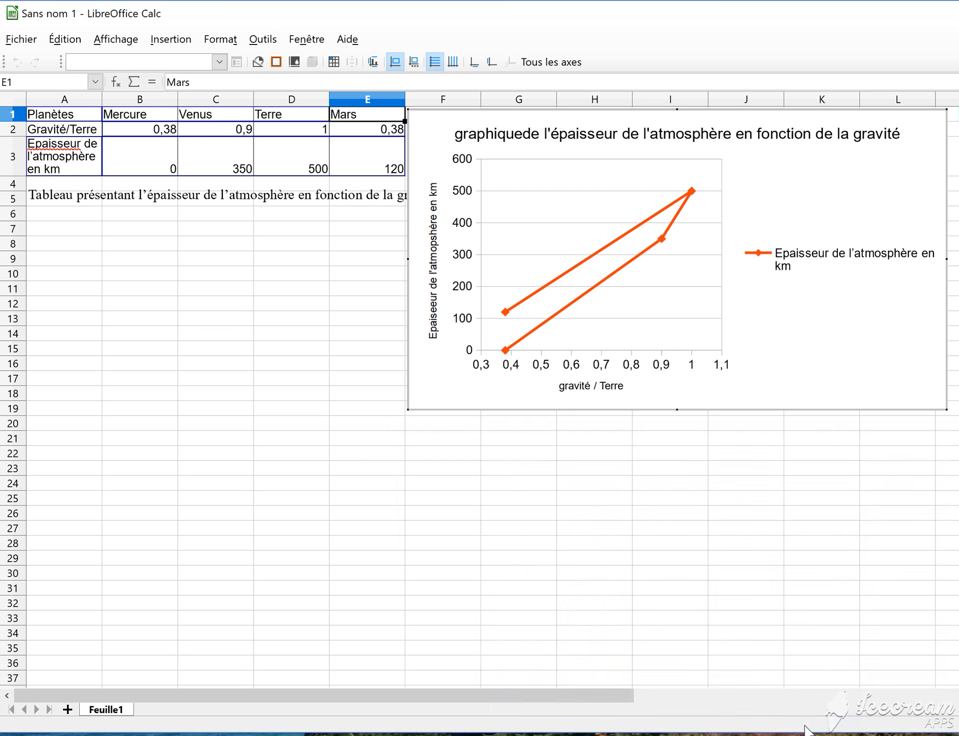
# Add data labels to the atmosphere thickness series in the chart.
pyautogui.click(602, 284)
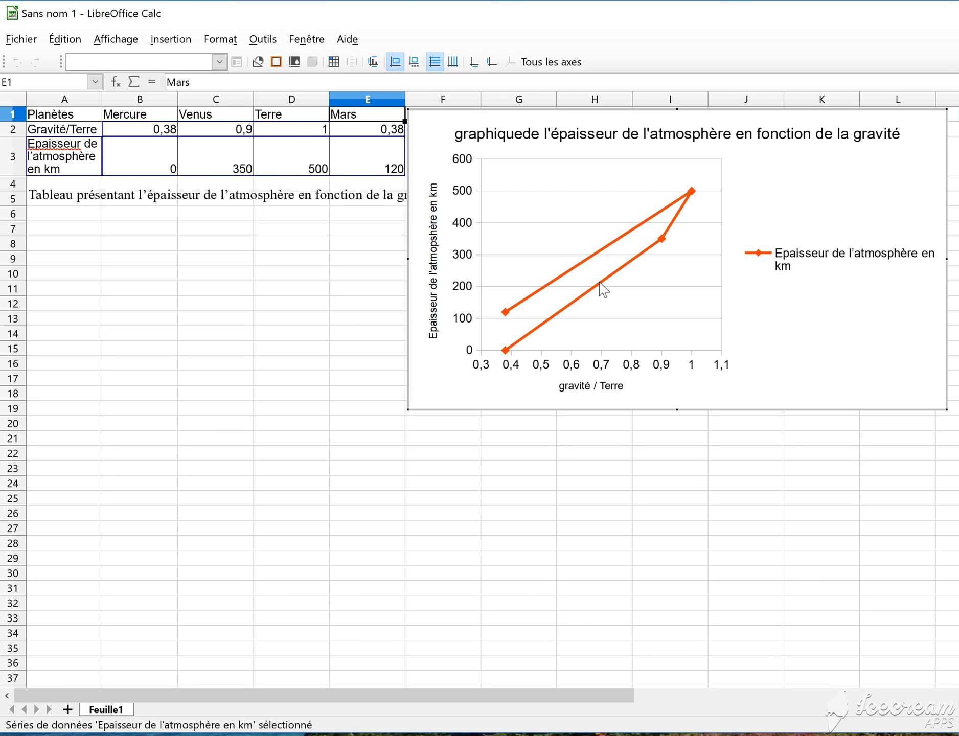
pyautogui.rightClick(602, 285)
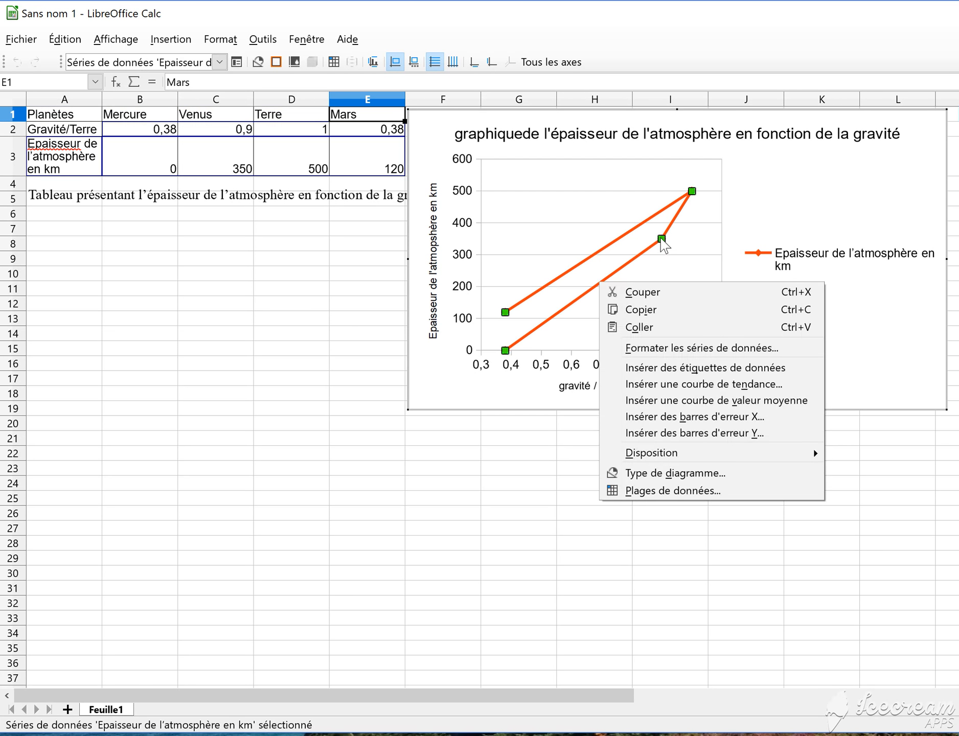
pyautogui.click(673, 368)
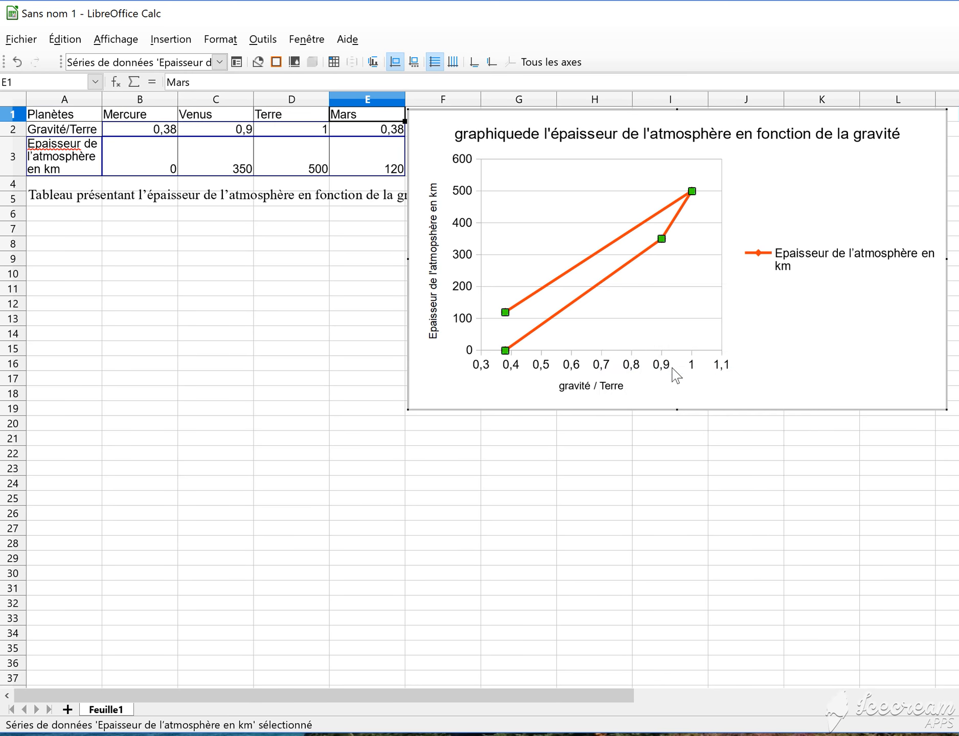
# Format the series' data labels to show the category (planet names) instead of the numeric values.
pyautogui.rightClick(663, 245)
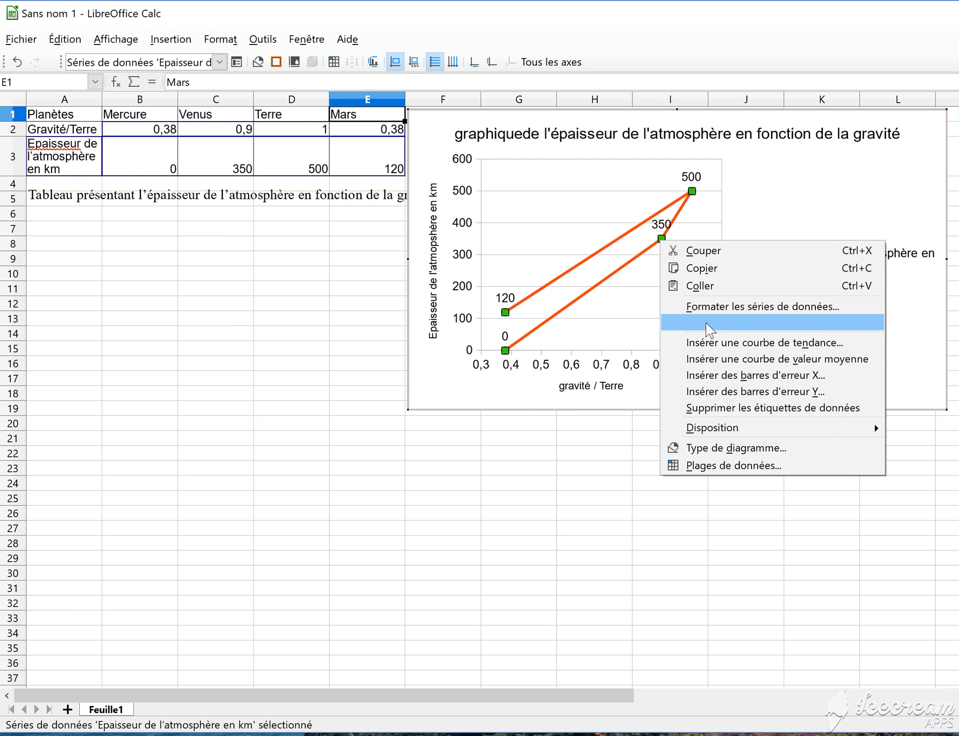
pyautogui.click(709, 330)
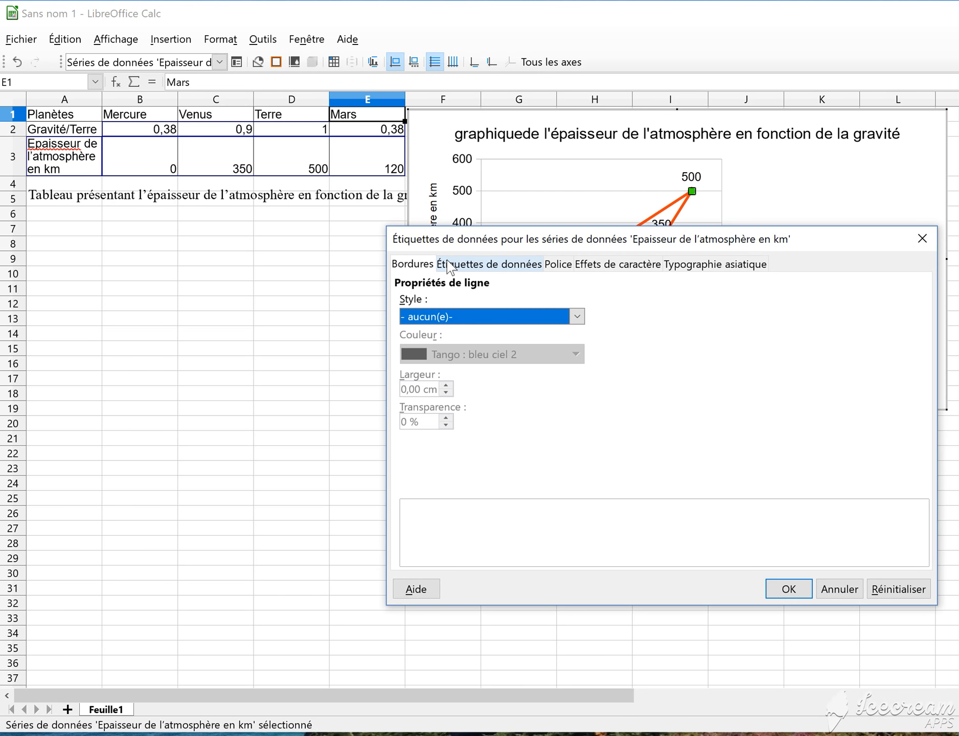
pyautogui.click(449, 265)
pyautogui.click(410, 303)
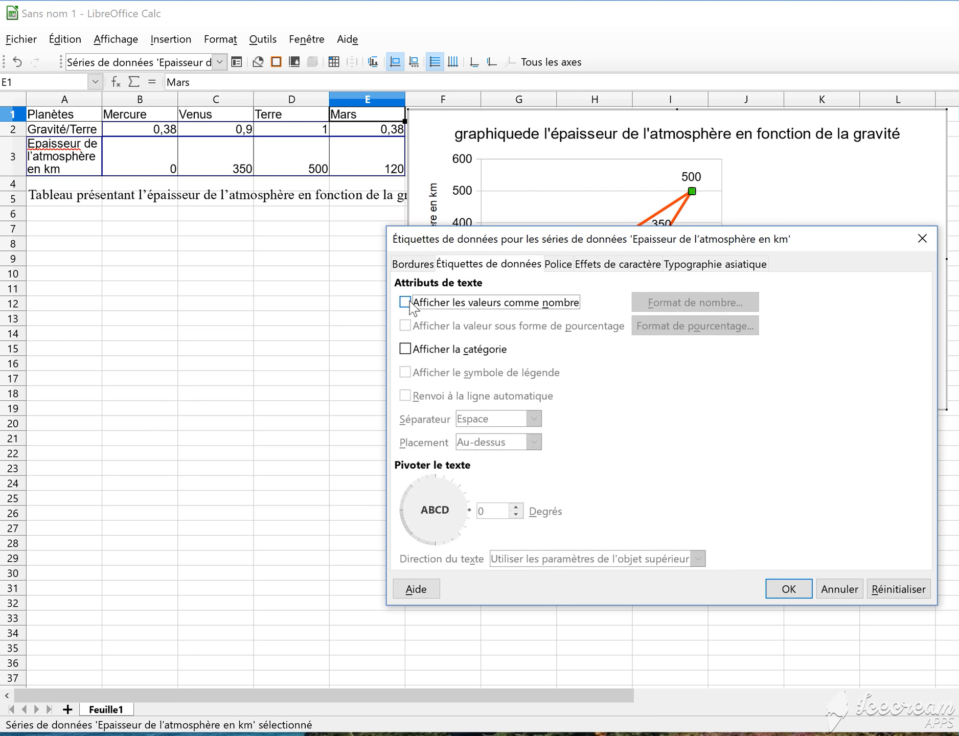
pyautogui.click(406, 350)
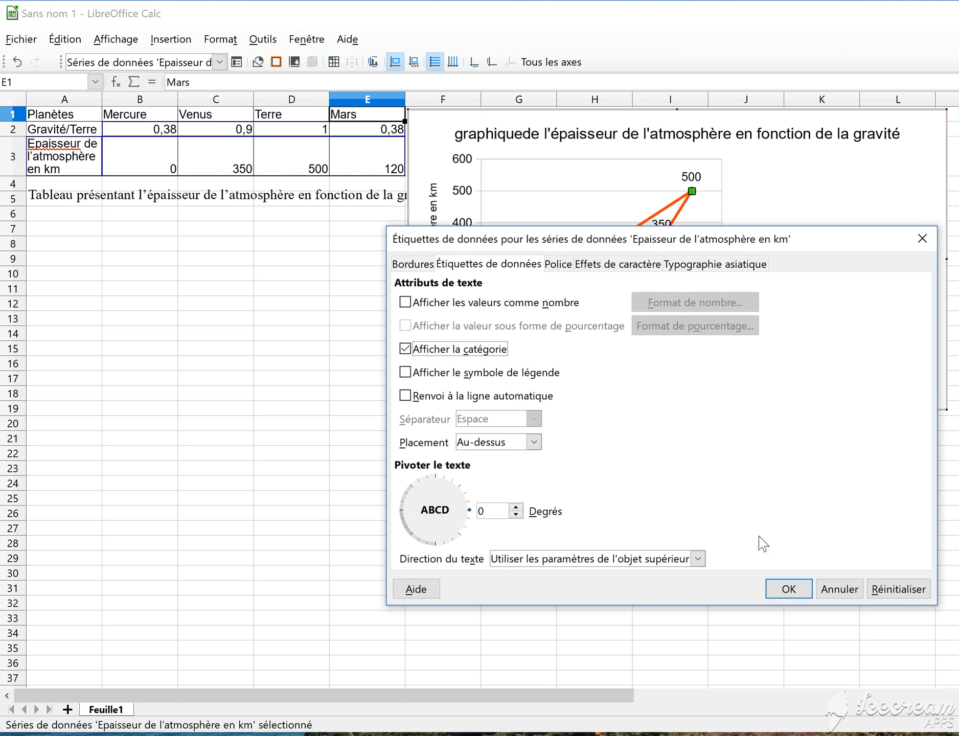
pyautogui.click(787, 588)
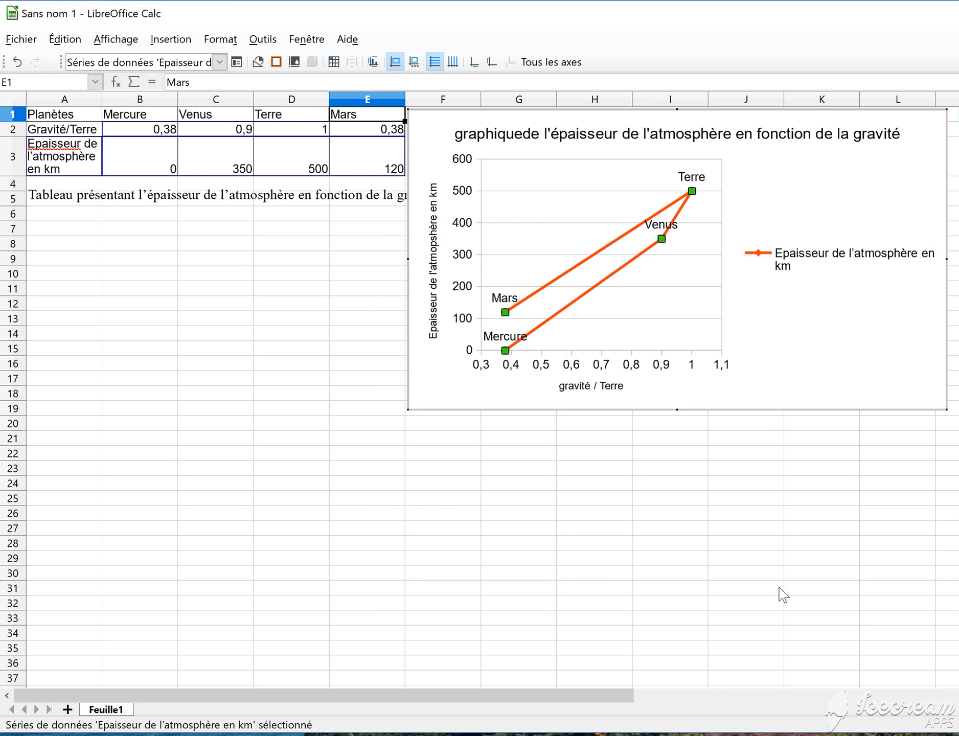